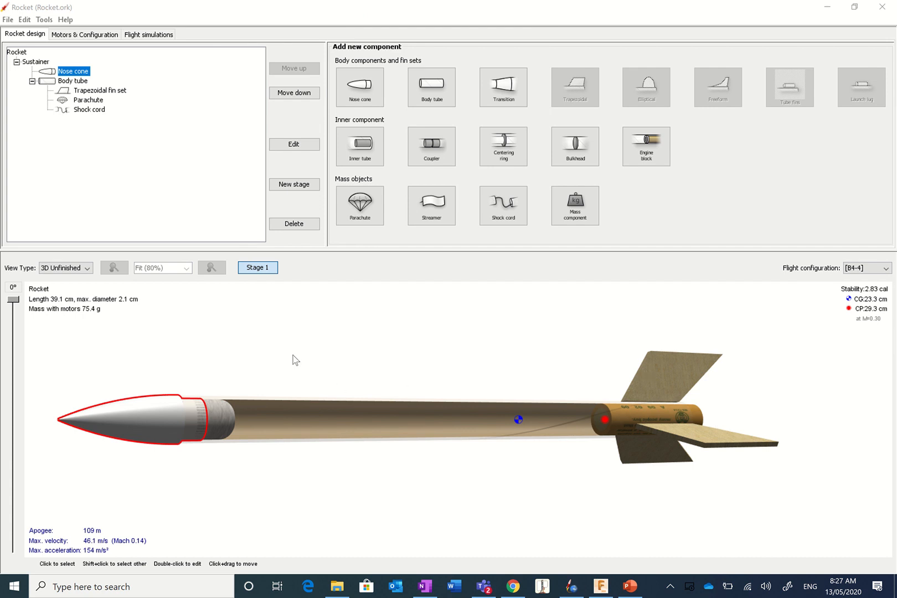
- Display the rocket as a 3D Figure and rotate it to examine the nose cone, body tube and fins
click(87, 268)
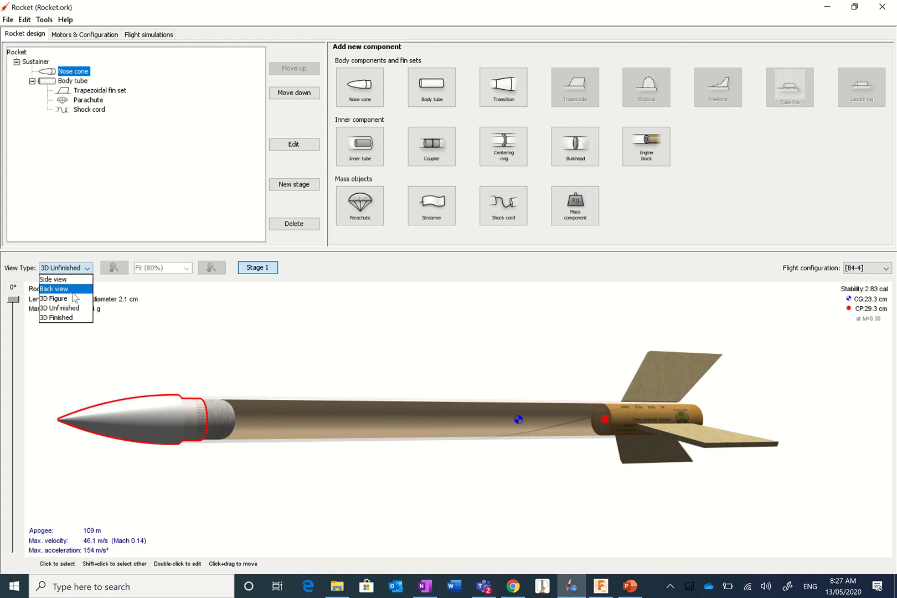
click(75, 299)
drag(348, 350, 362, 374)
drag(477, 343, 559, 371)
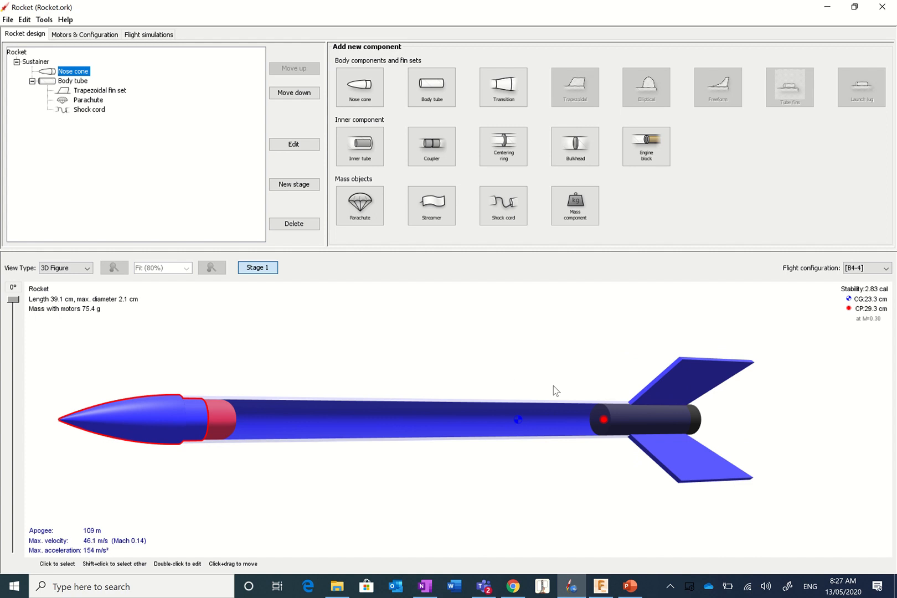
drag(569, 334, 600, 404)
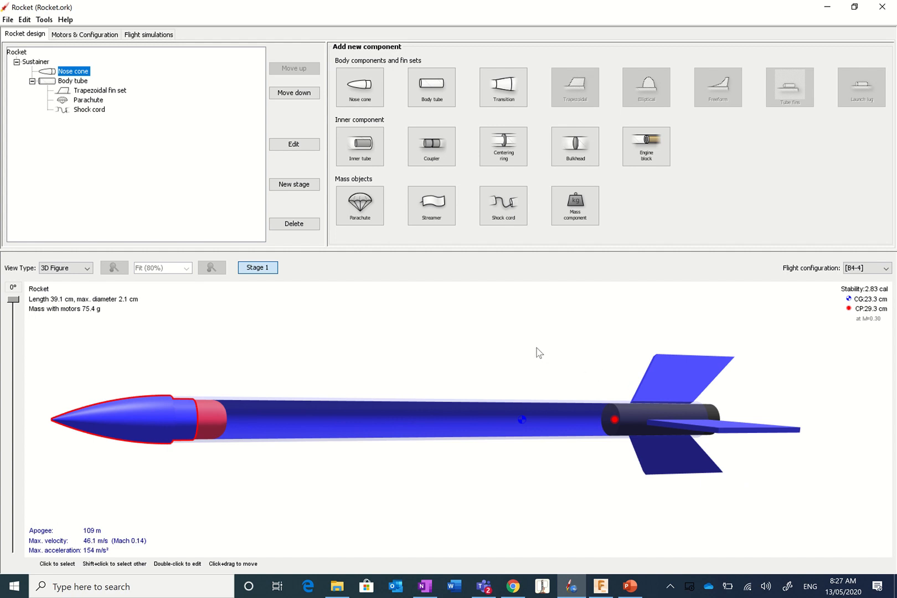
drag(537, 350, 607, 455)
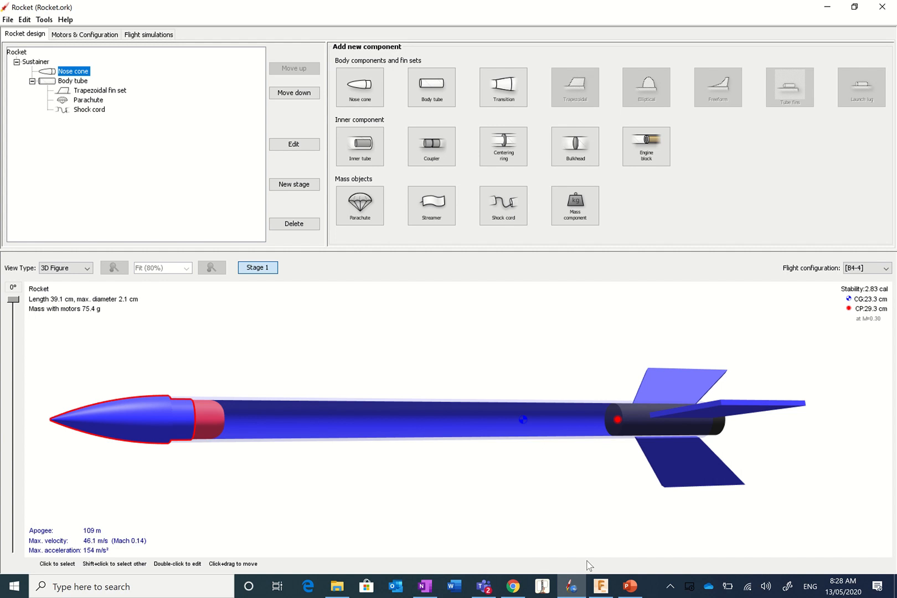
- Open the nose cone's configuration in OpenRocket and examine its general dimensions and its shoulder dimensions
click(604, 585)
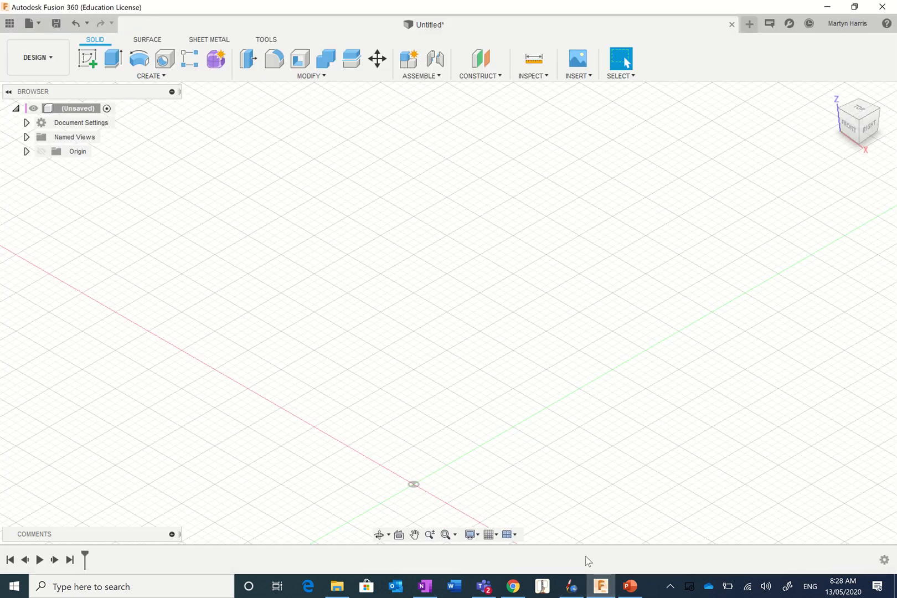
click(571, 585)
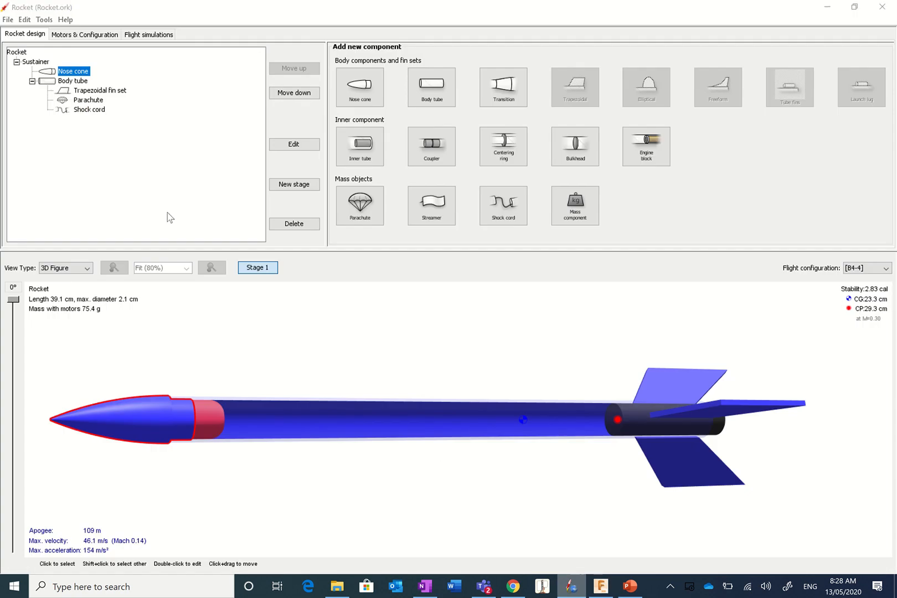
double_click(73, 72)
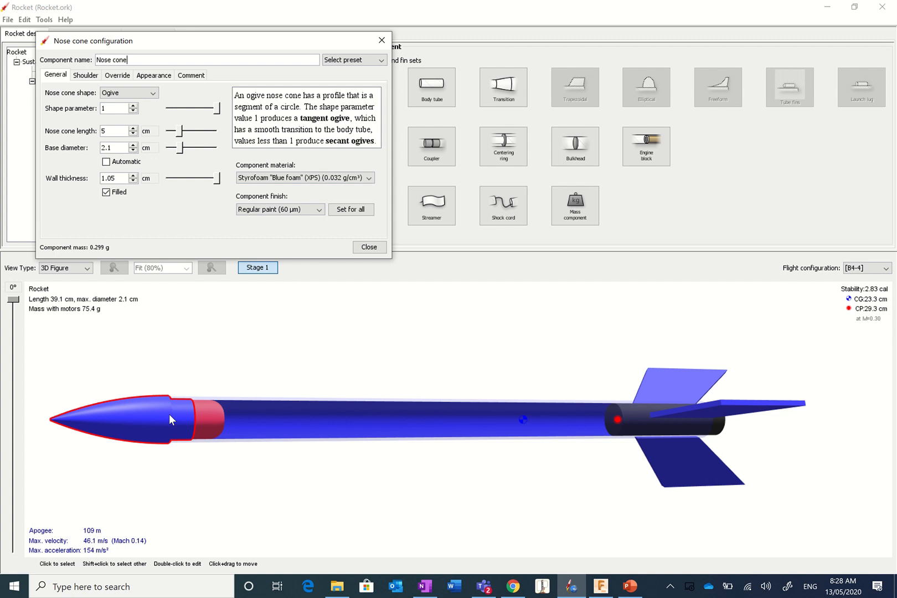
click(76, 78)
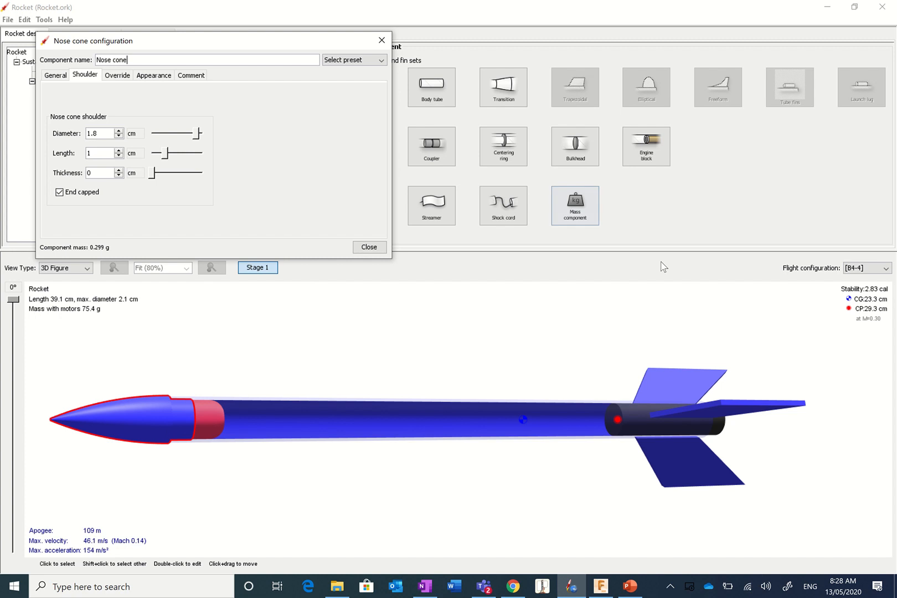
- Switch to Fusion 360 and start a sketch on the front (XZ) plane, viewed face-on
click(601, 586)
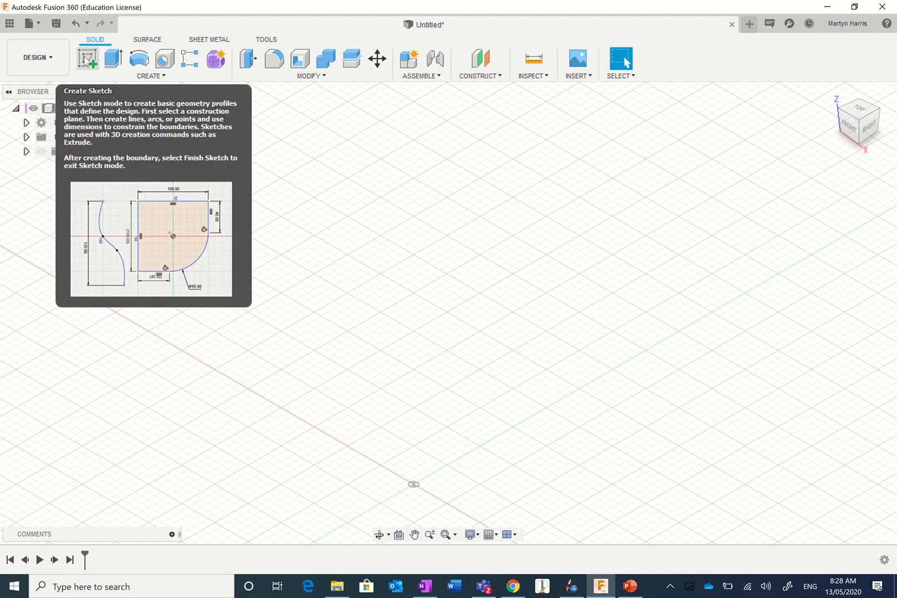
click(85, 59)
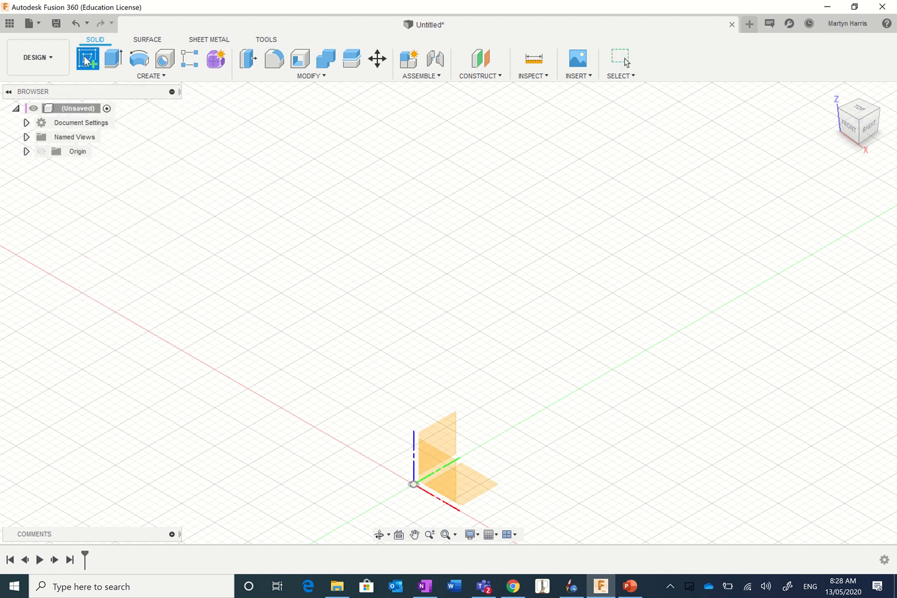
click(431, 483)
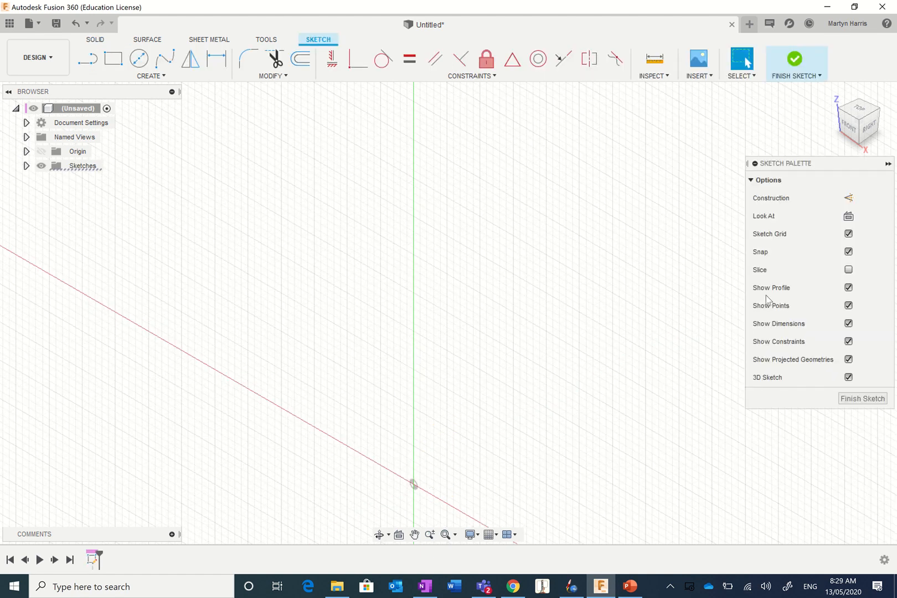
click(850, 218)
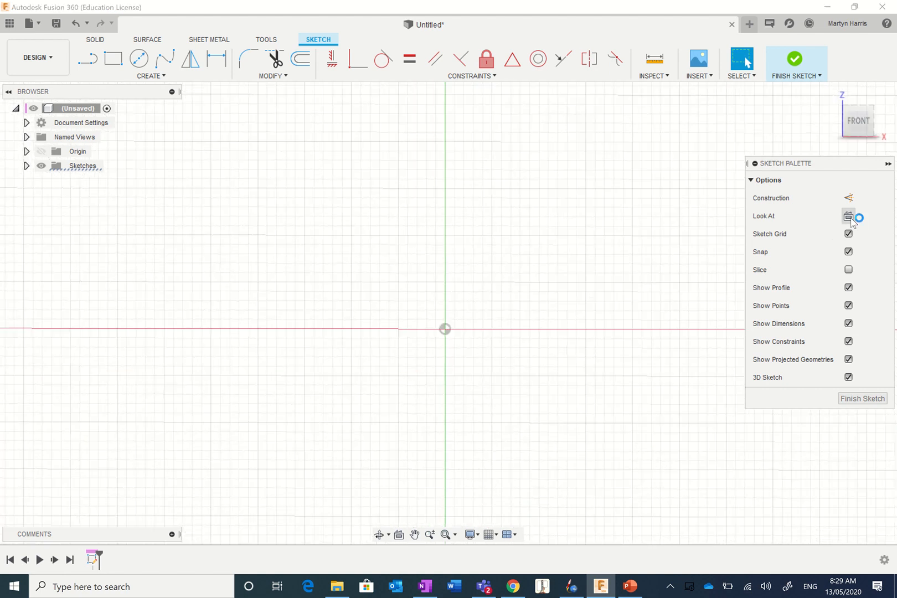
- Draw a vertical construction line 50 mm long upward from the origin as the nose cone's centre line
click(88, 59)
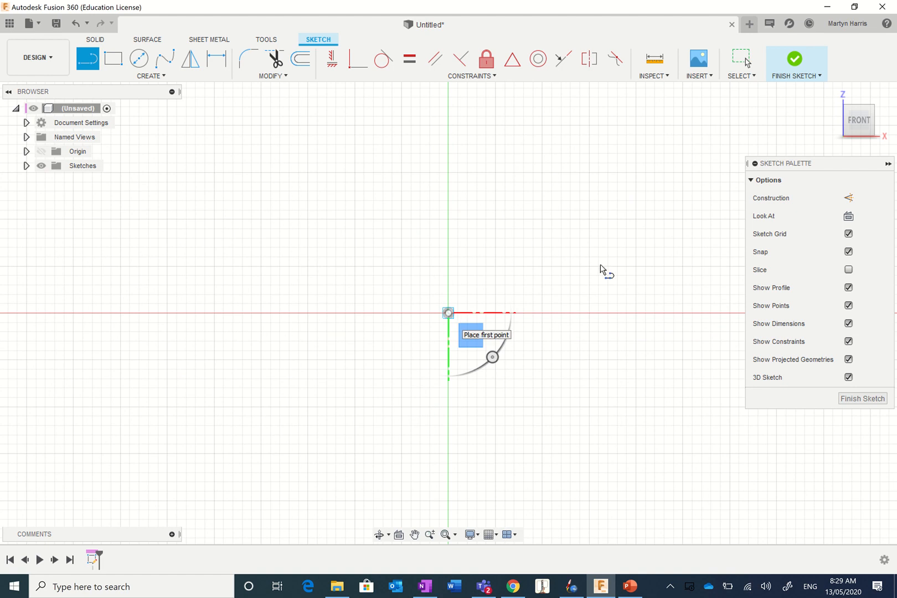
click(849, 198)
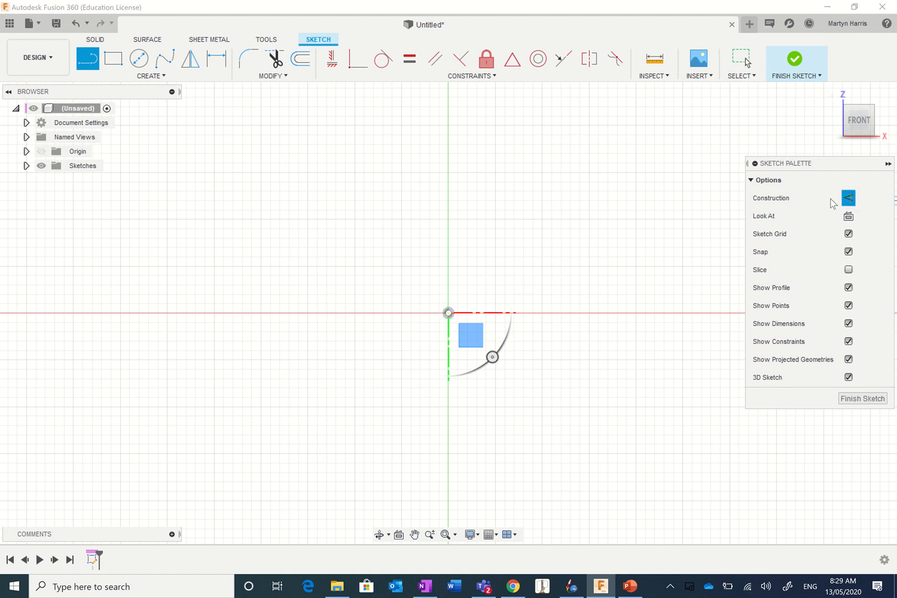
click(449, 313)
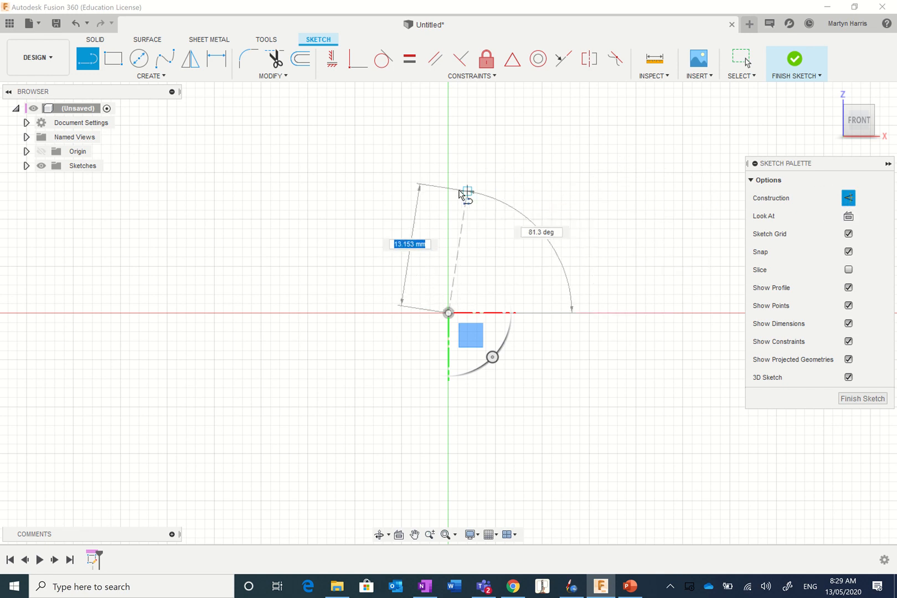
text(25)
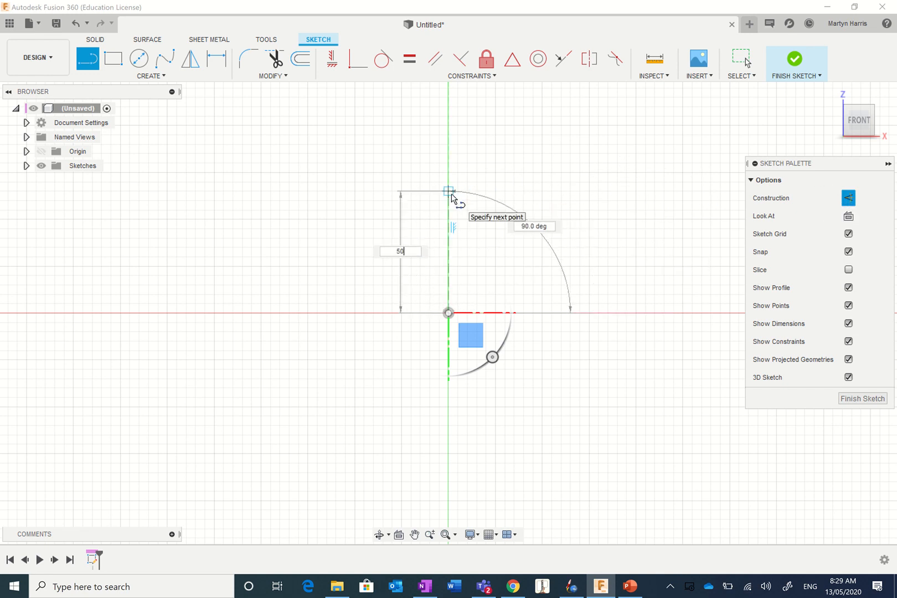
key(Return)
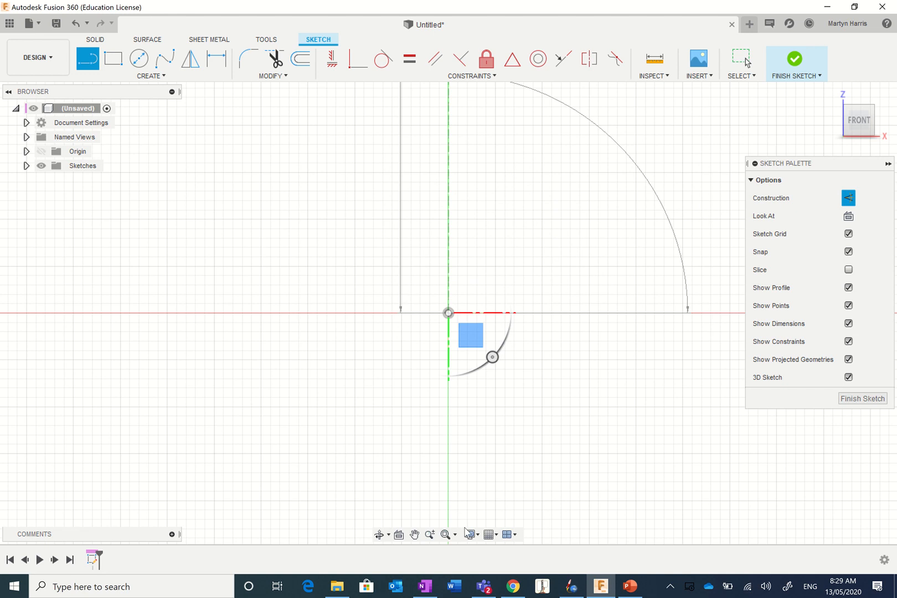
key(Escape)
click(445, 535)
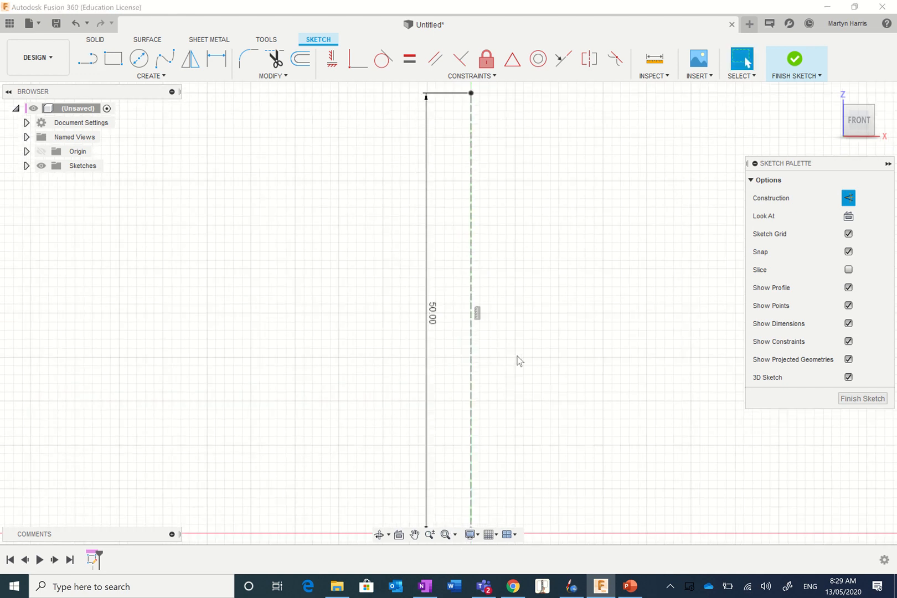
click(430, 535)
drag(431, 510, 432, 445)
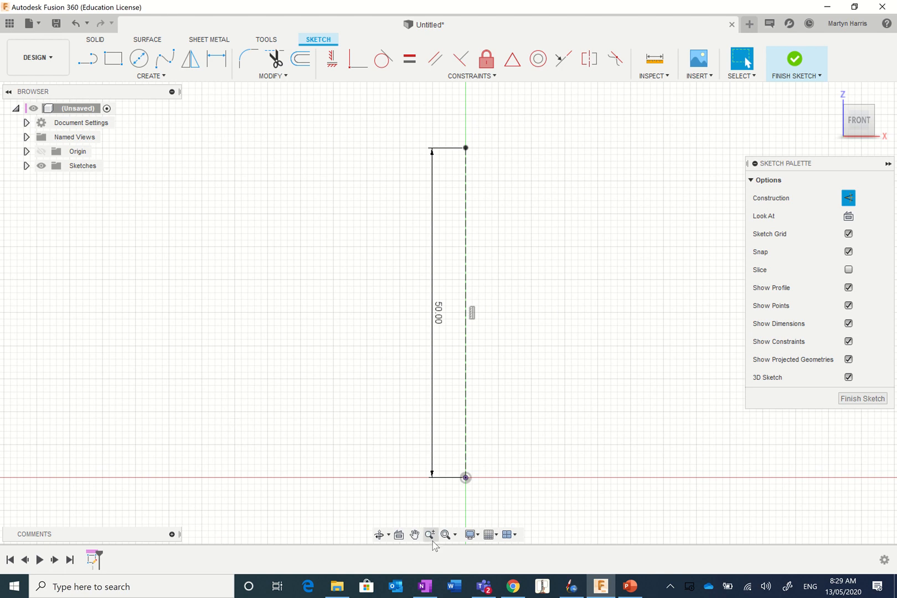
- Complete a construction rectangle 10.5 mm wide around the nose cone half-profile, from the origin to the top of the centre line
click(87, 59)
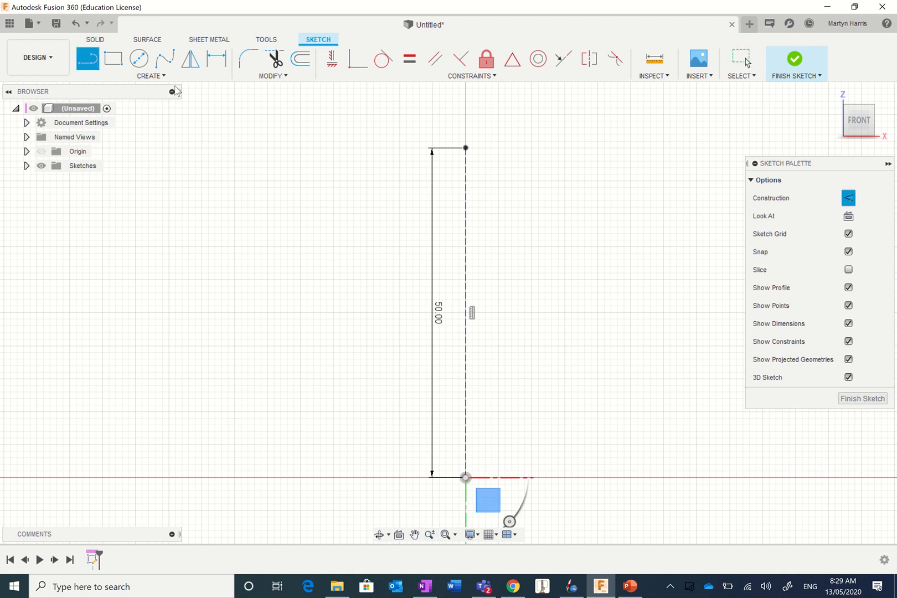
click(463, 477)
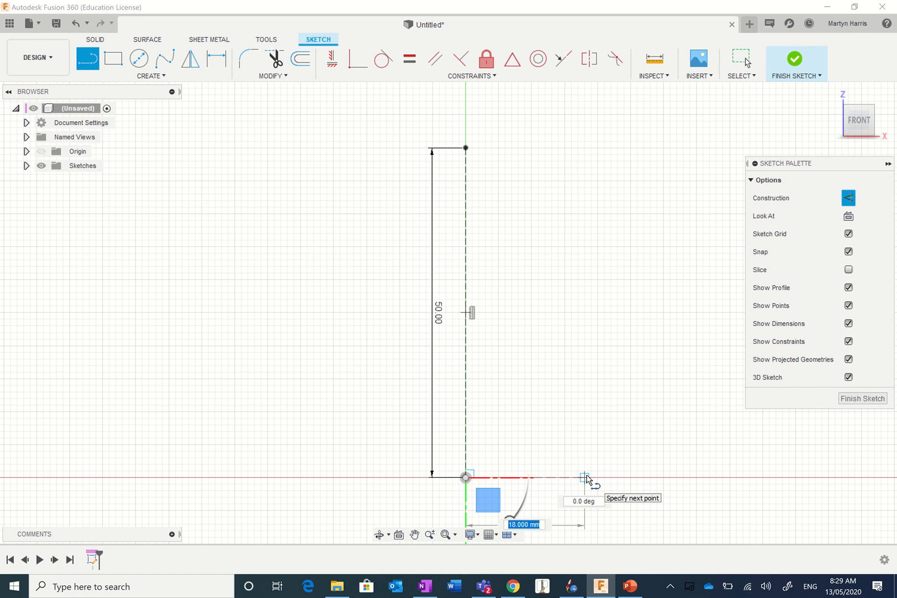
text(10.5)
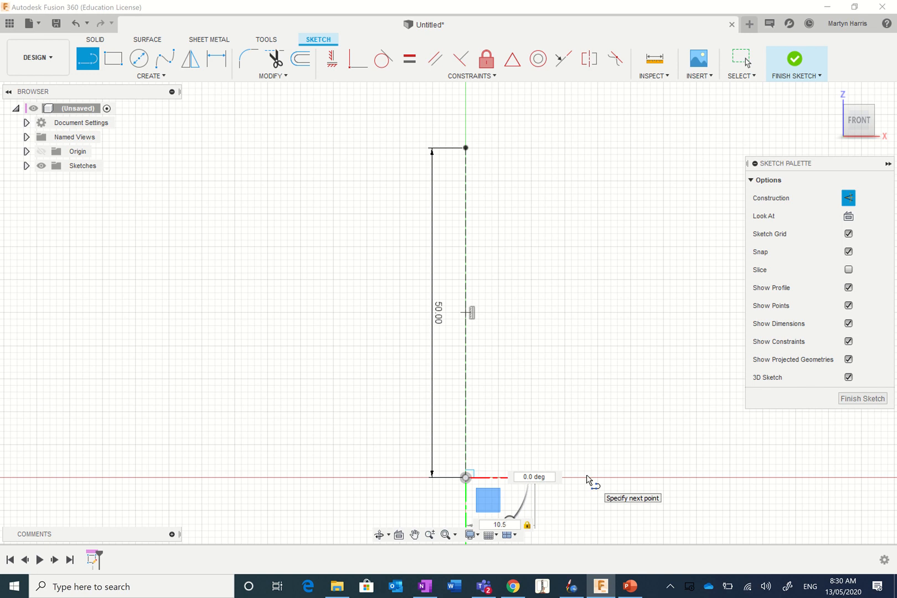
key(Return)
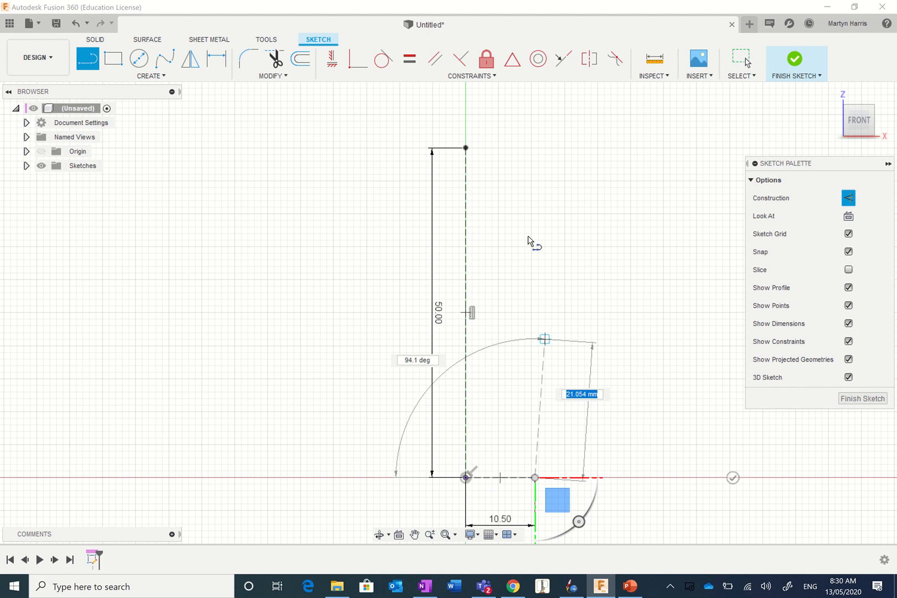
click(534, 148)
click(466, 148)
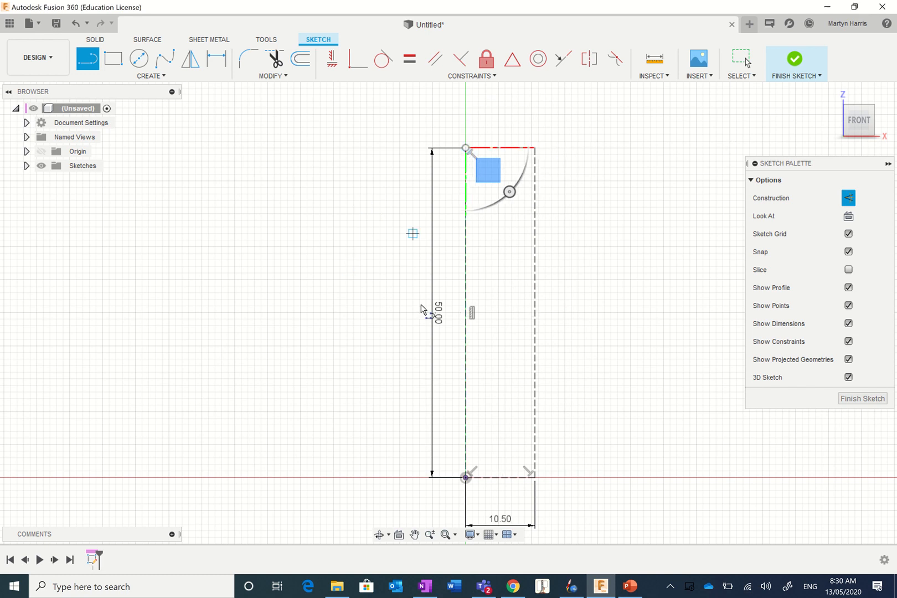
- Draw a solid 3-point arc from the rectangle's lower outer corner to the centre line's top, and make it tangent to the outer vertical line
click(849, 197)
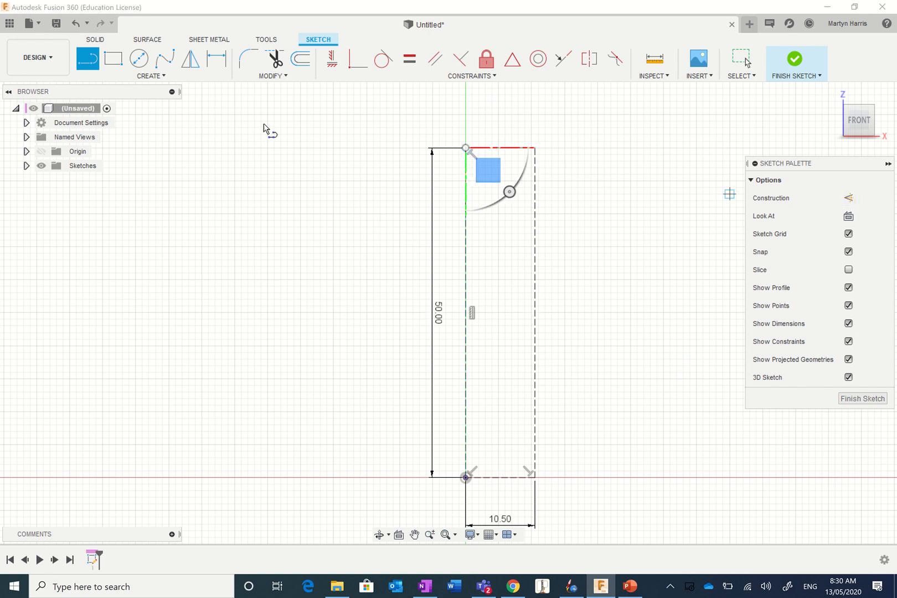
click(165, 75)
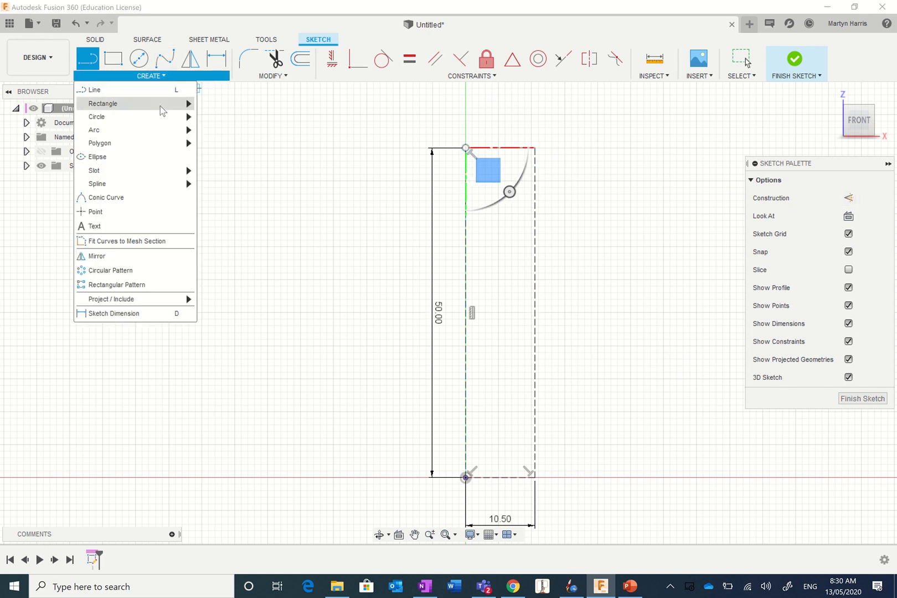
mouse_move(164, 133)
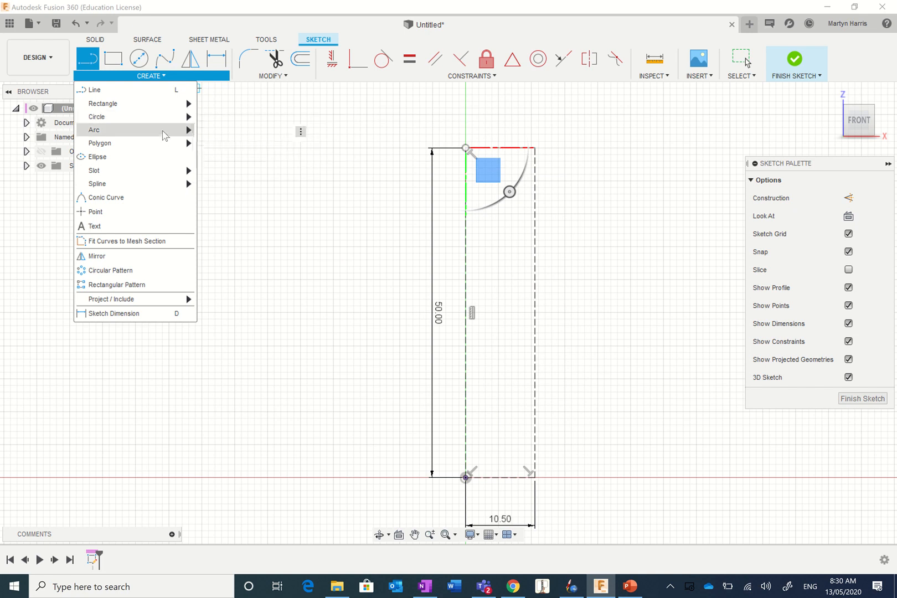
click(217, 132)
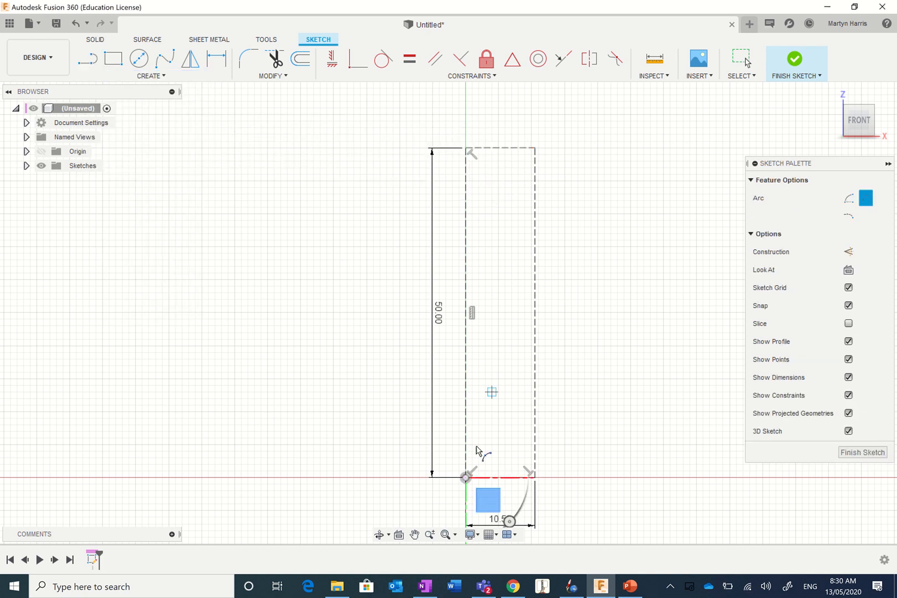
click(534, 478)
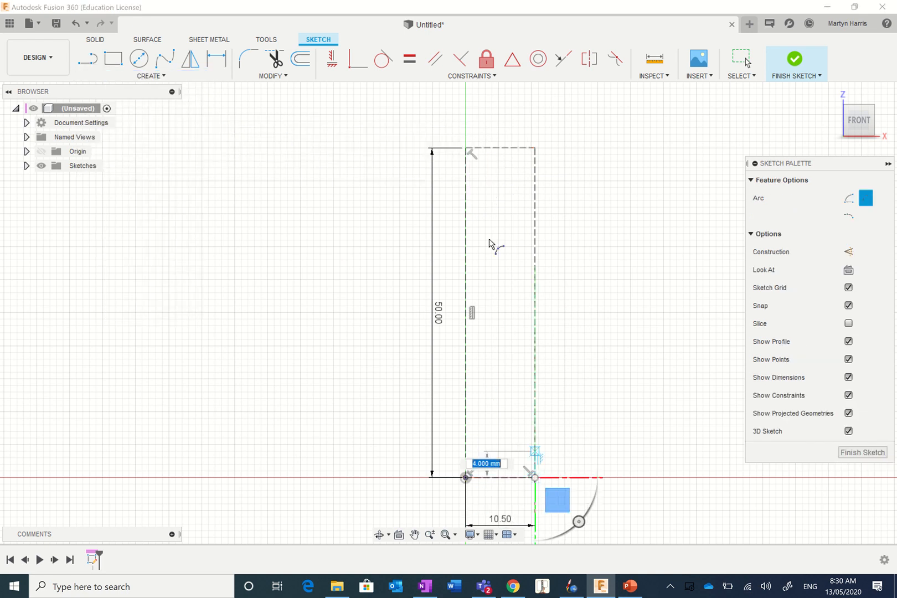
click(467, 149)
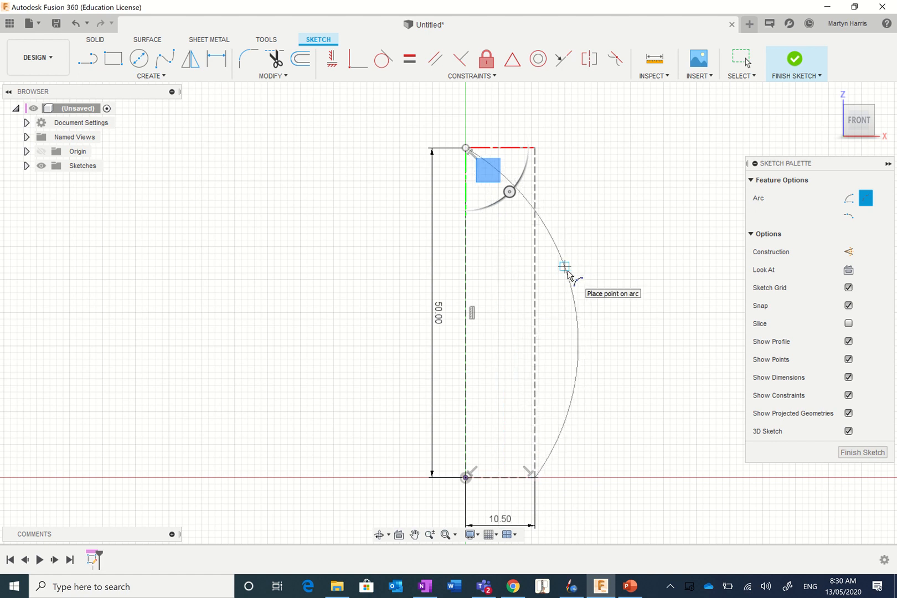
click(564, 267)
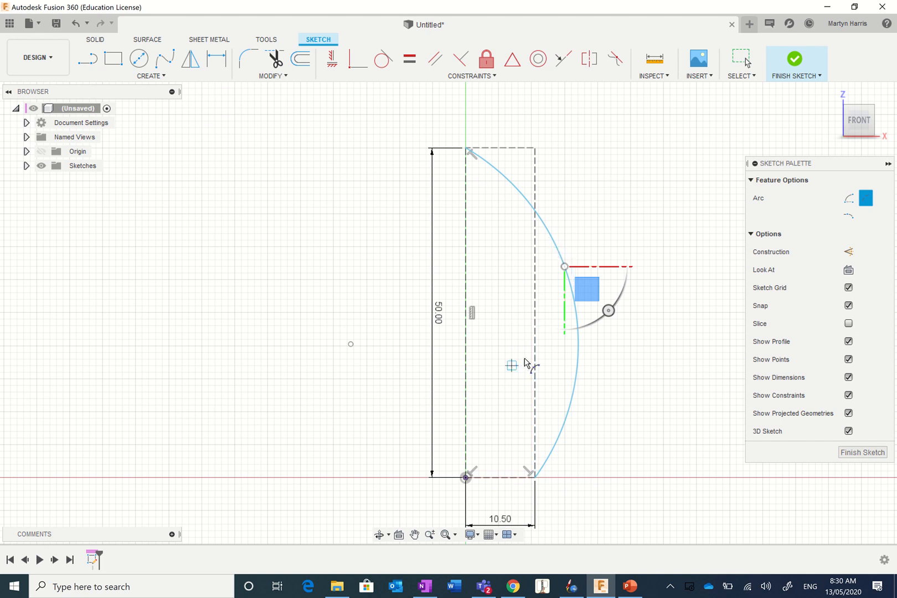
click(379, 61)
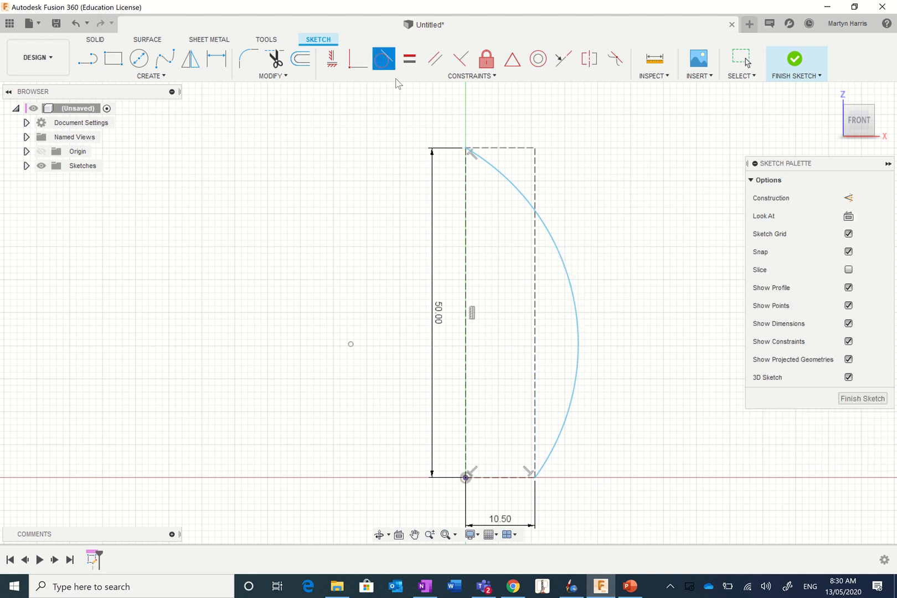
click(555, 247)
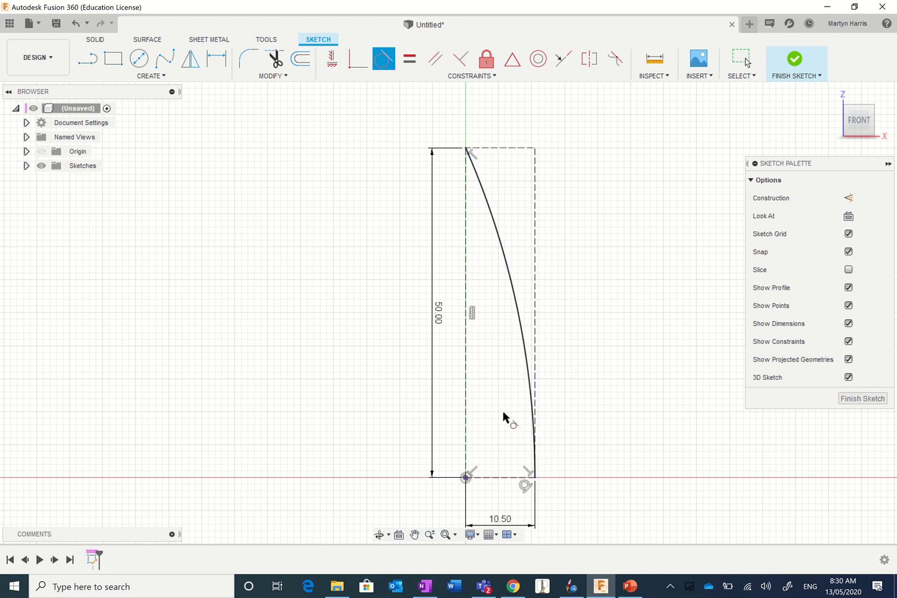
- Close the nose cone half-profile with solid lines along the centre line and across the base from the origin to the arc's end
key(l)
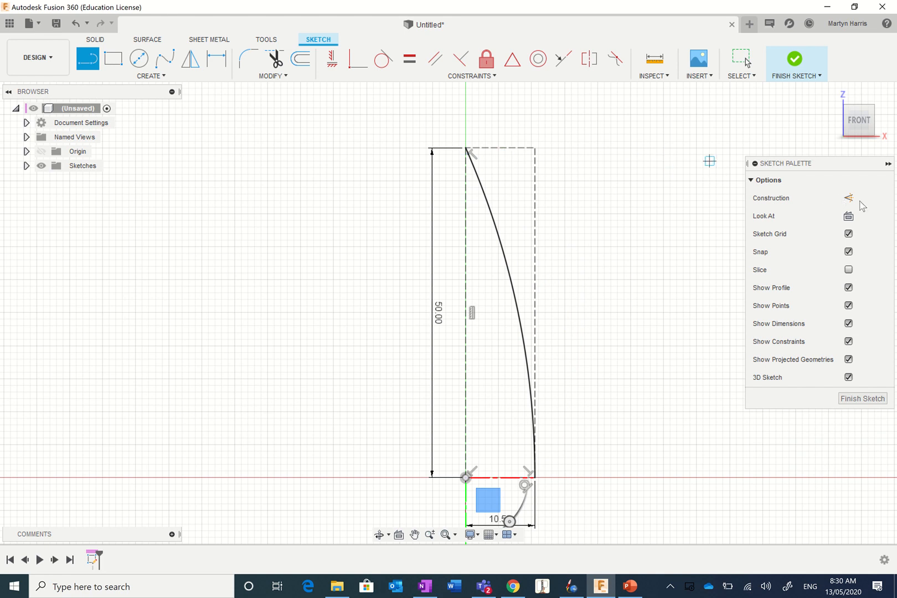
click(467, 147)
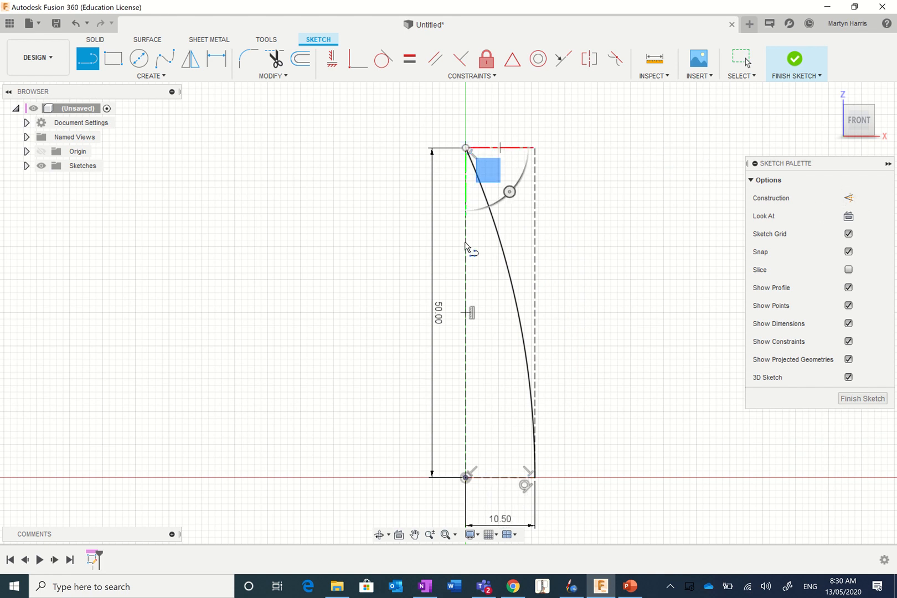
click(466, 478)
click(533, 479)
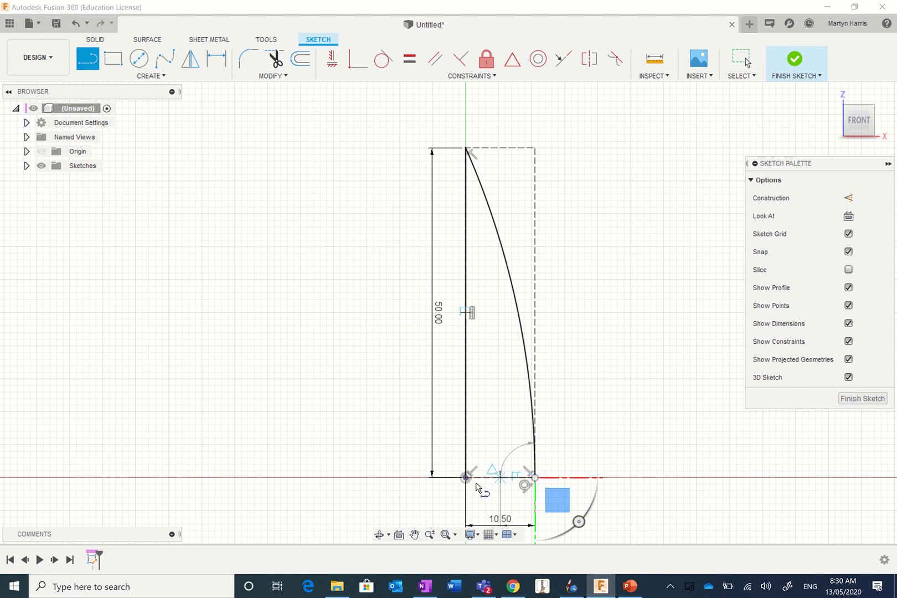
click(466, 477)
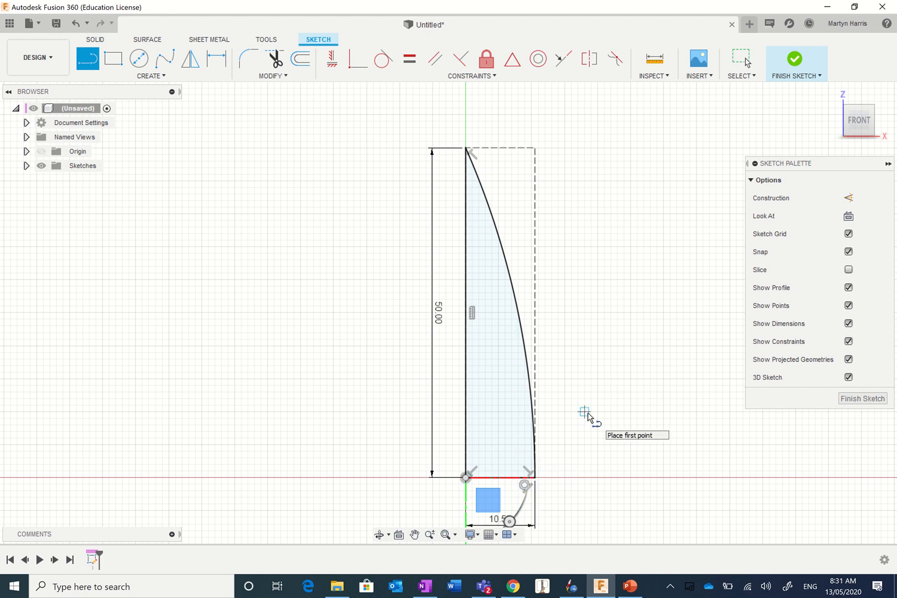
- Draw a vertical line 10 mm long downward from the origin as the centre side of the nose cone's shoulder
scroll(553, 386, down, 3)
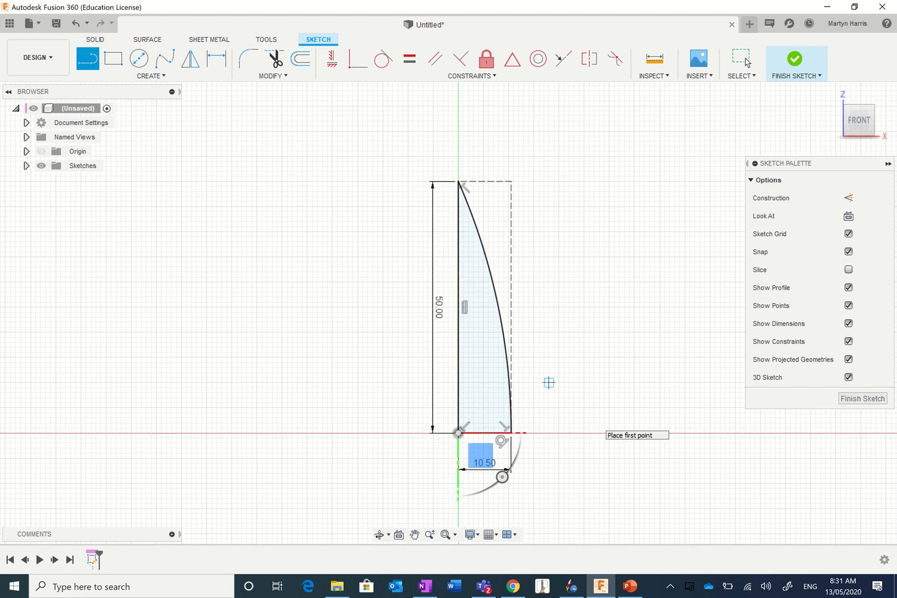
scroll(556, 388, up, 3)
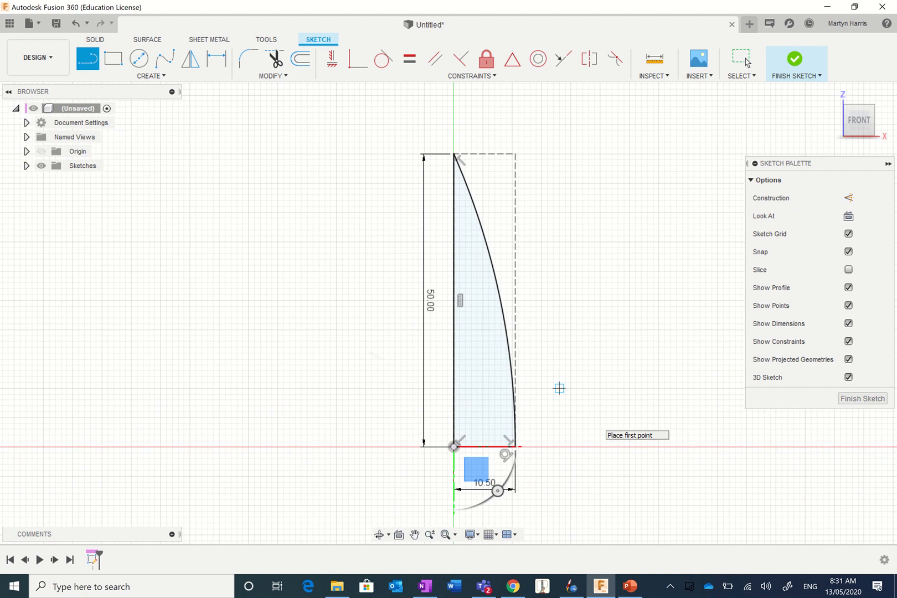
middle_drag(561, 389, 559, 367)
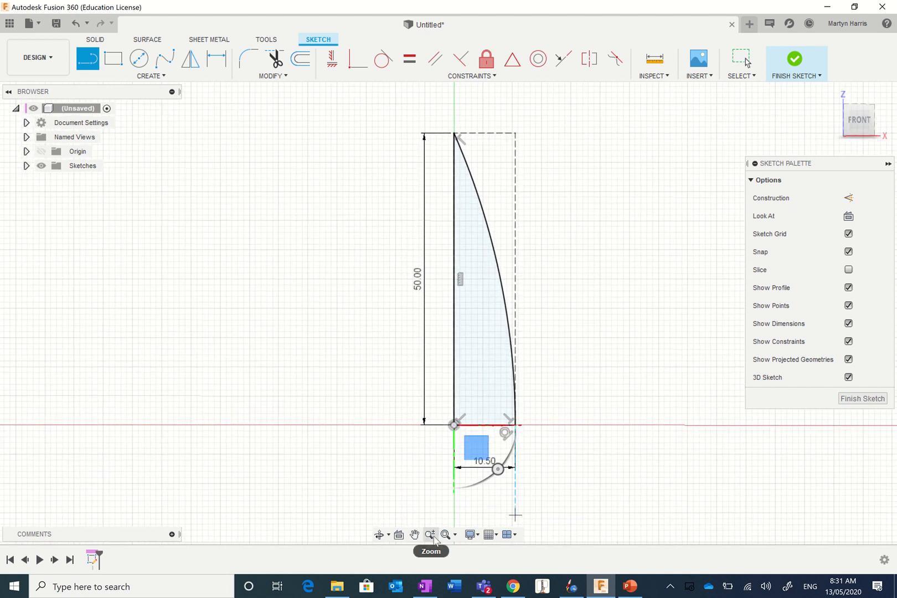
click(415, 535)
drag(575, 407, 559, 336)
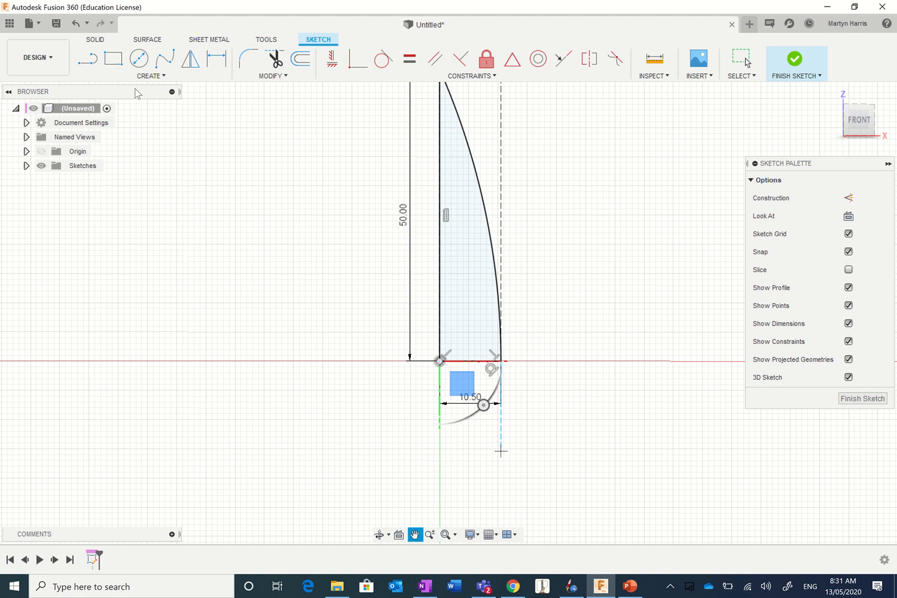
scroll(500, 451, up, 5)
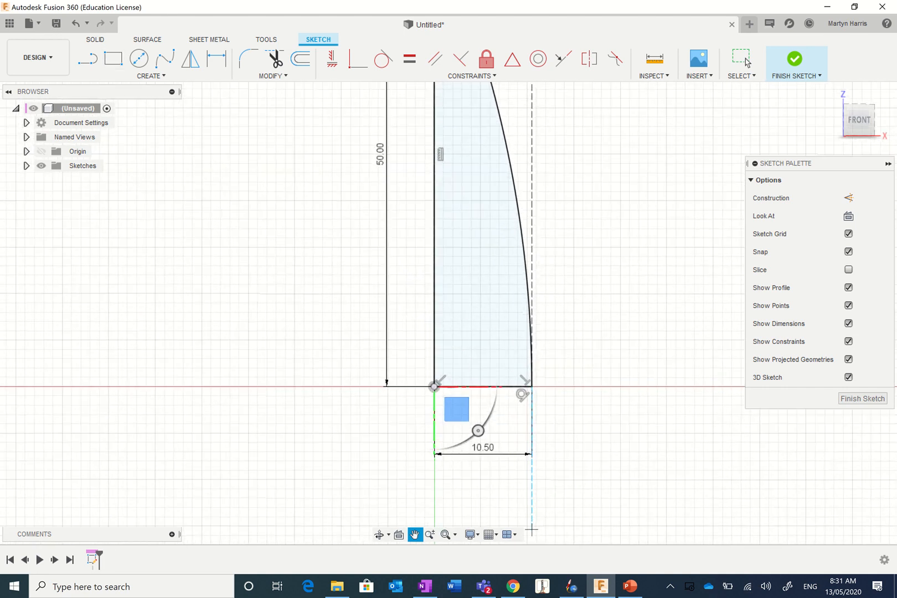
scroll(450, 306, down, 1)
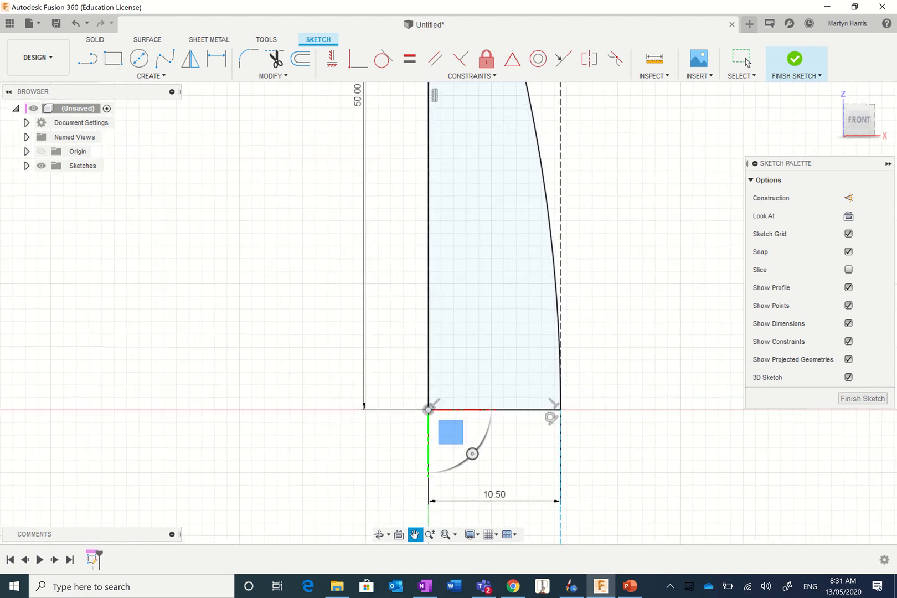
click(87, 58)
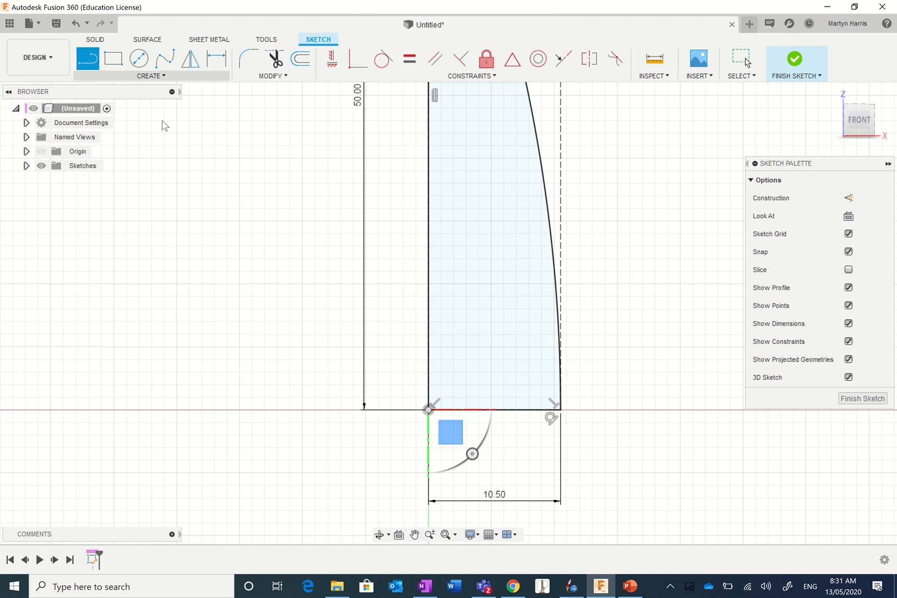
click(428, 411)
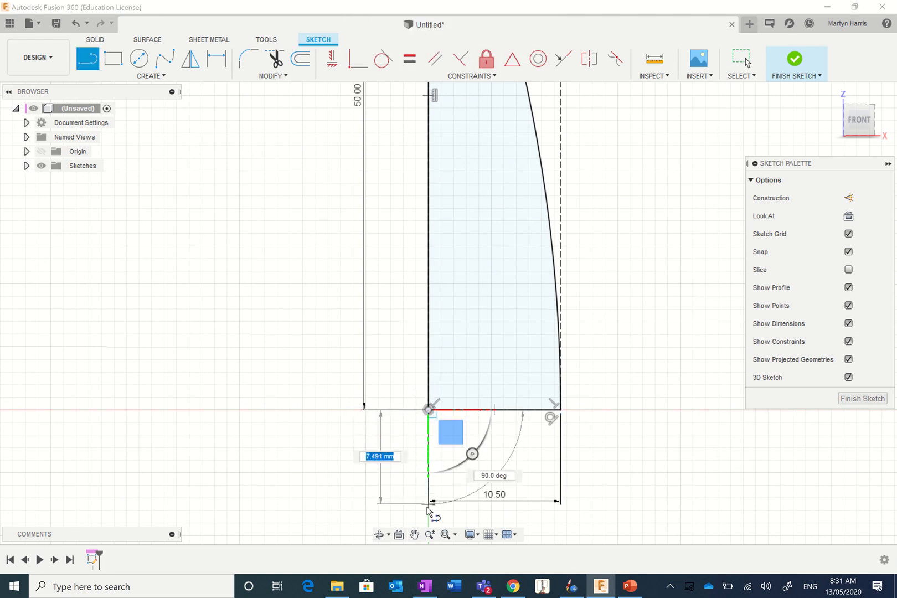
text(10)
key(Return)
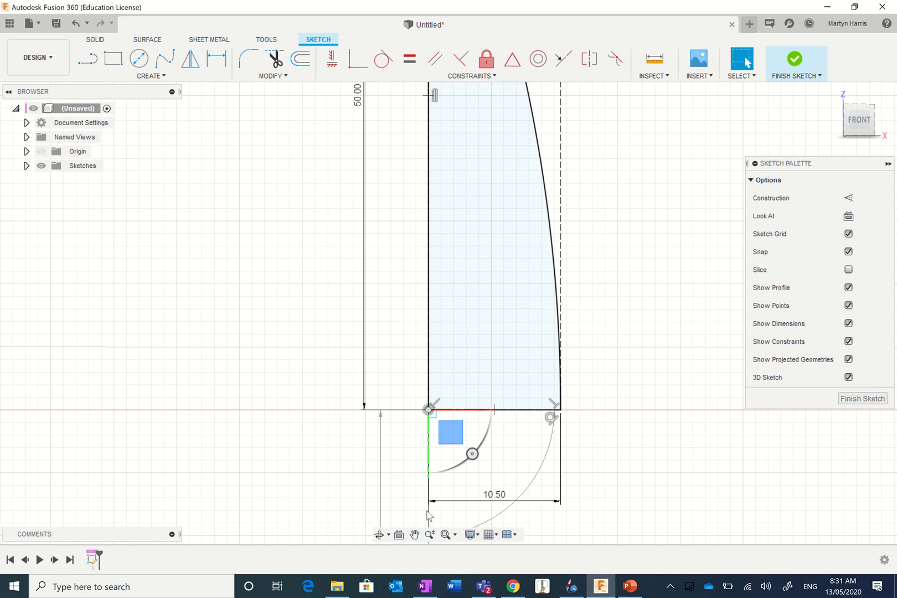
- Close the shoulder profile with a 9 mm horizontal line from the lower end and a vertical line up to the nose cone's base
scroll(510, 476, down, 2)
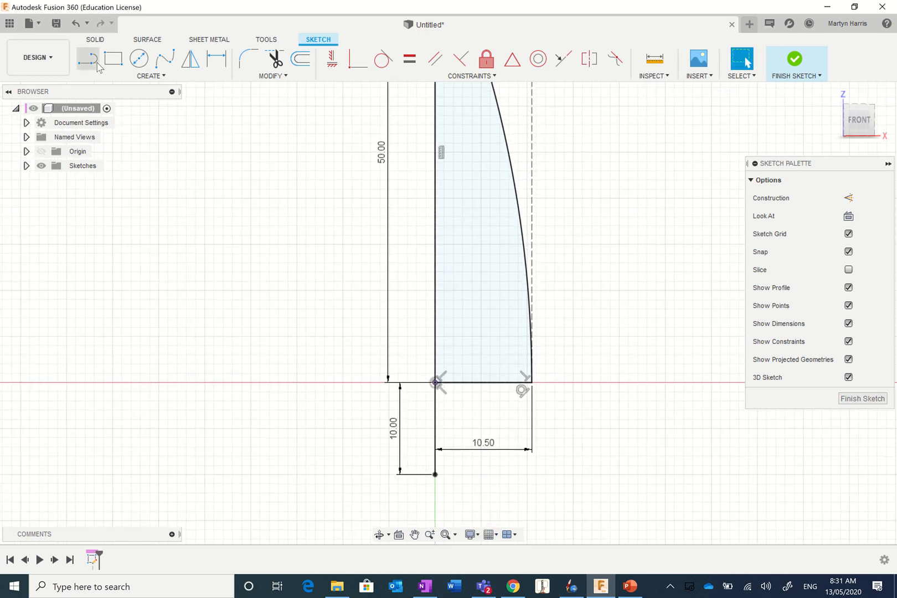
click(95, 63)
click(435, 475)
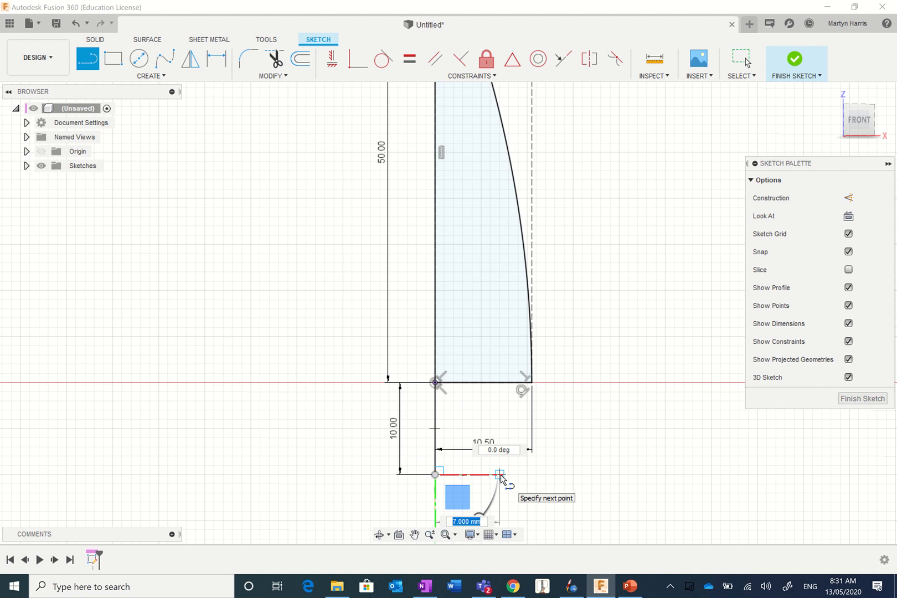
text(9)
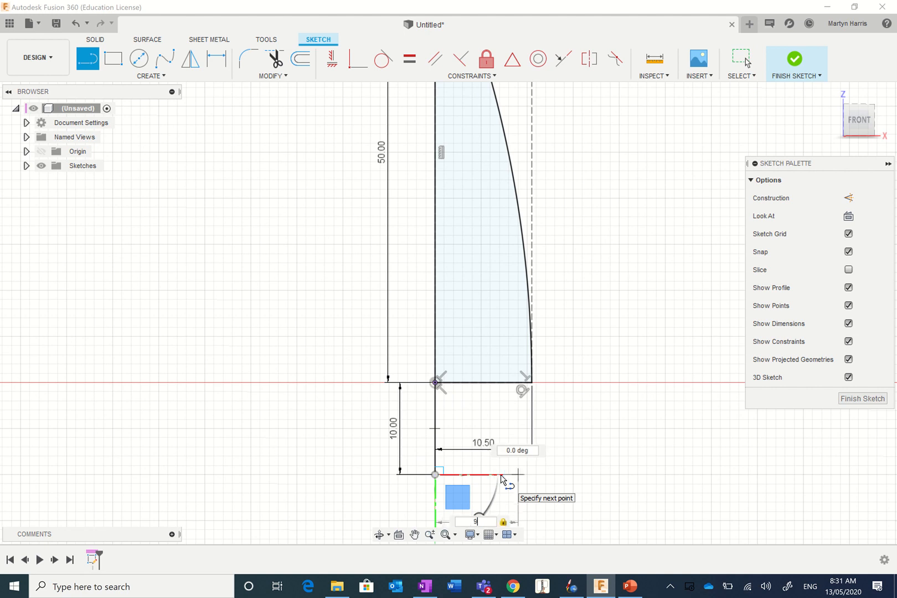
key(Return)
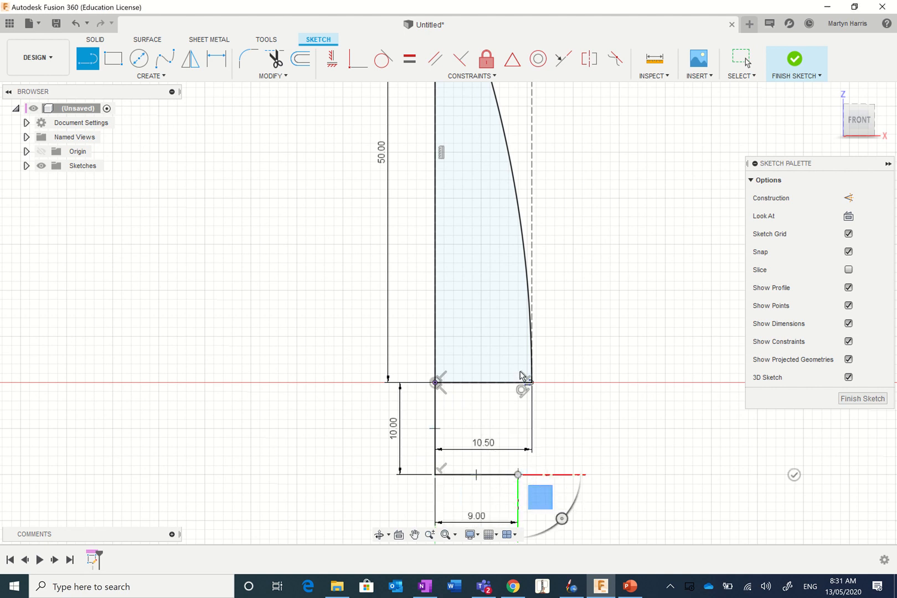
click(517, 382)
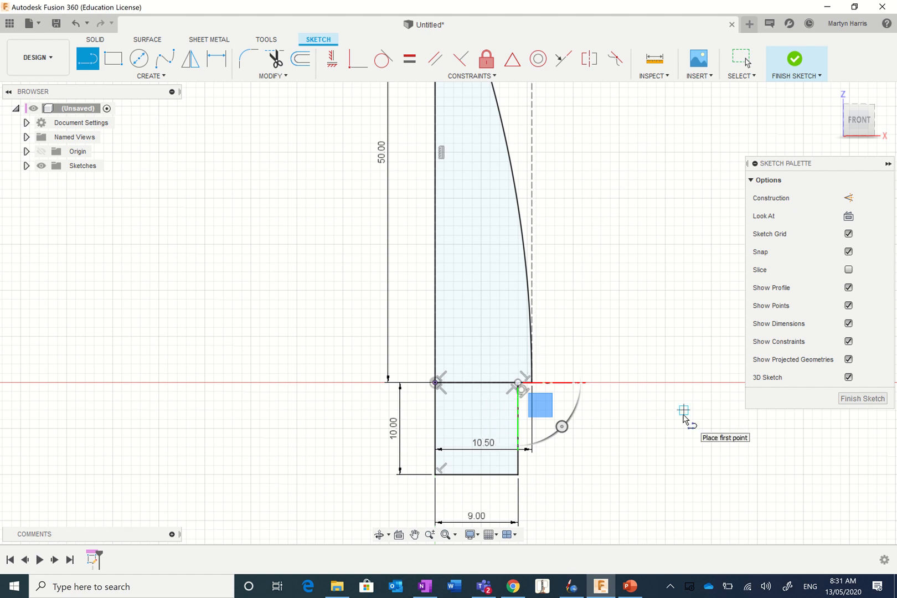
- Trim the solid base line between the nose cone and shoulder profiles and finish the sketch
key(t)
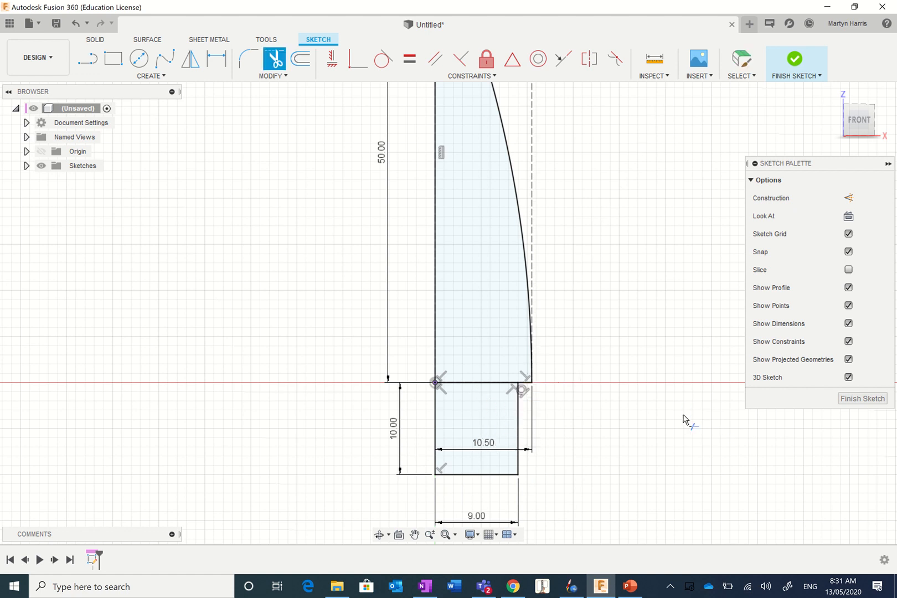
click(505, 383)
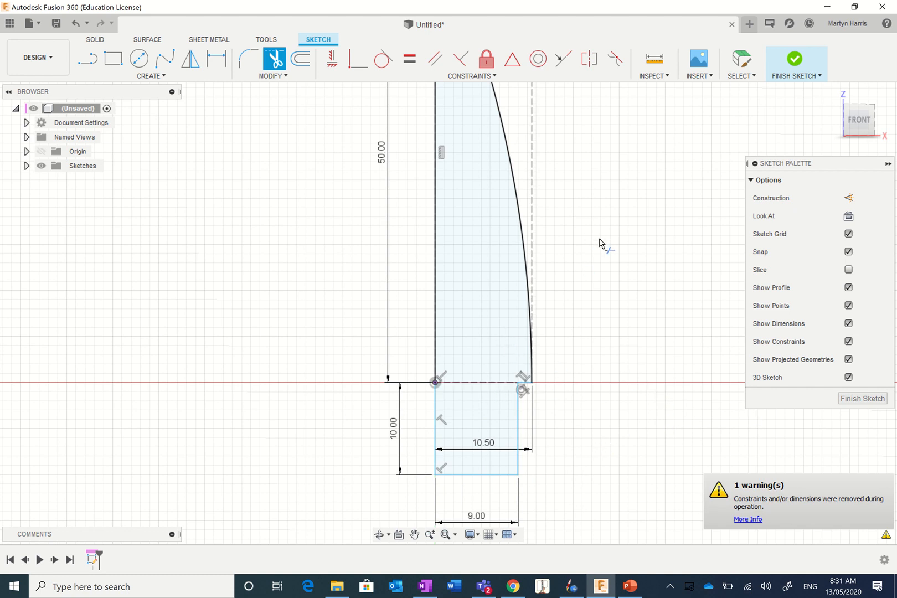
click(794, 61)
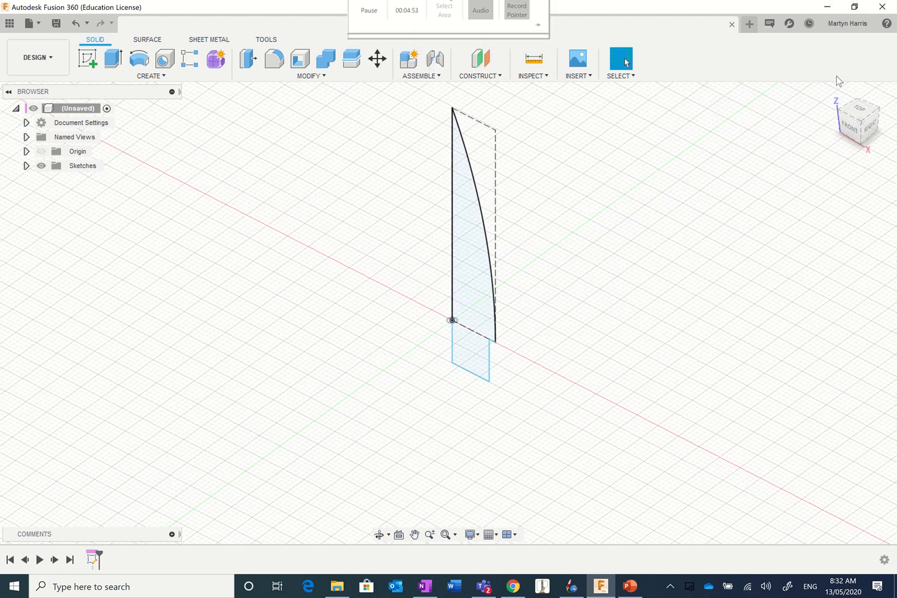
click(833, 94)
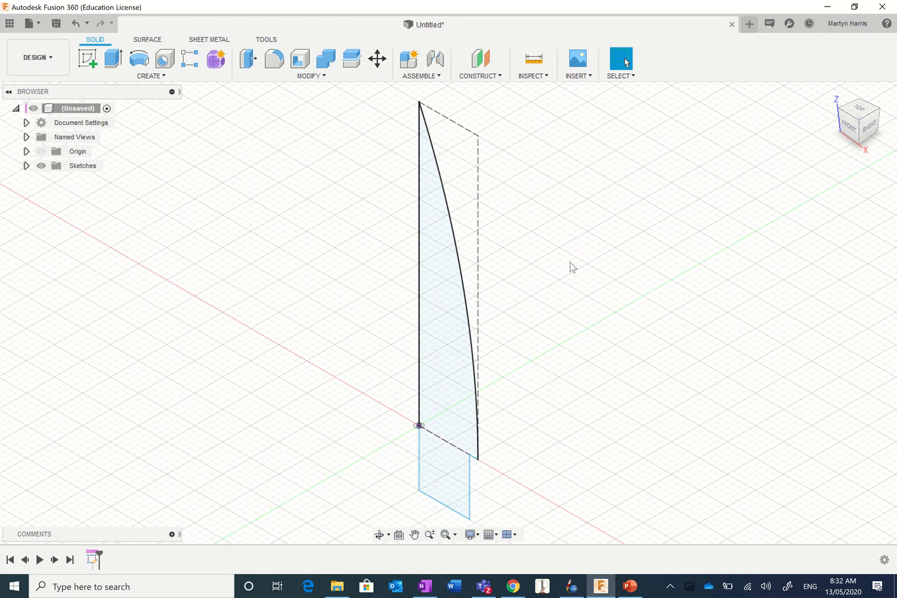
click(139, 60)
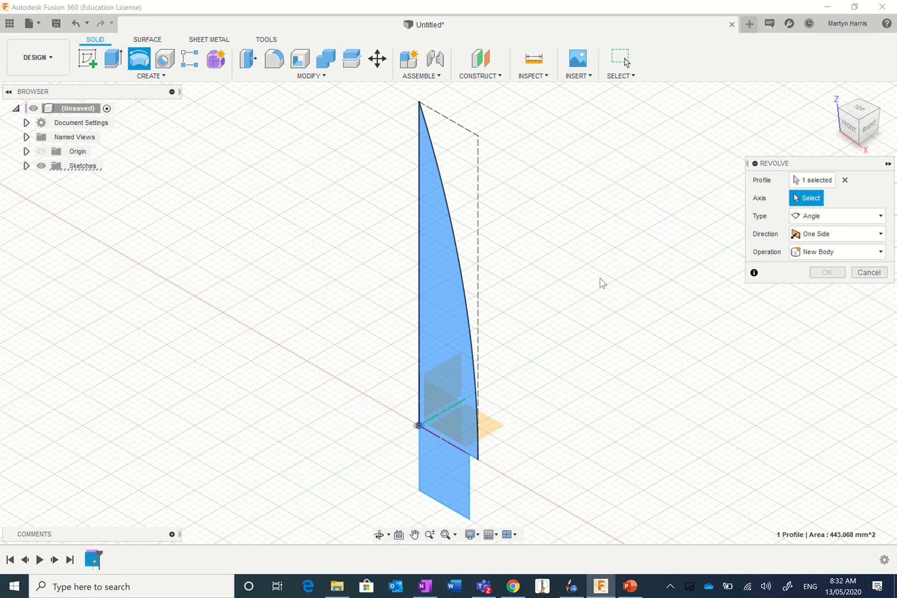
click(800, 181)
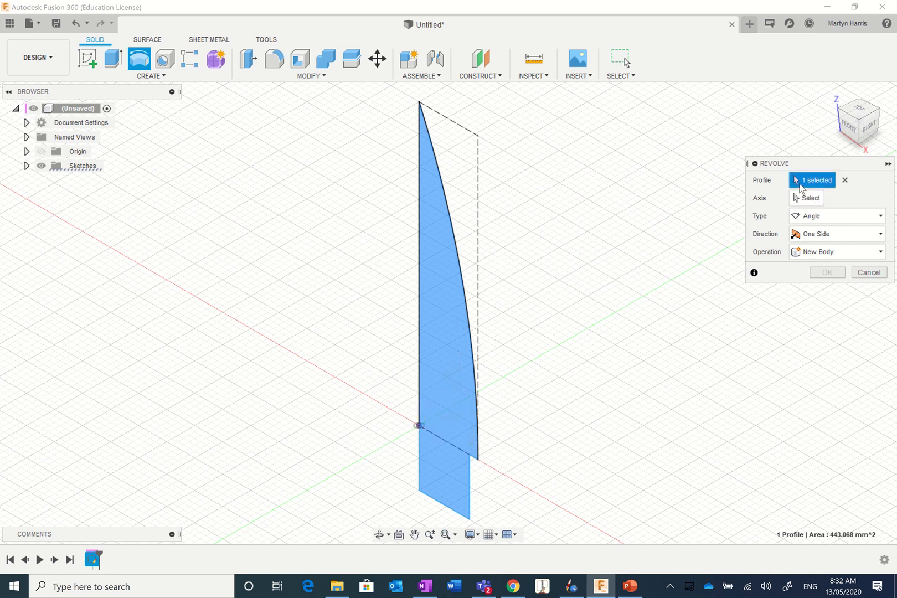
click(439, 322)
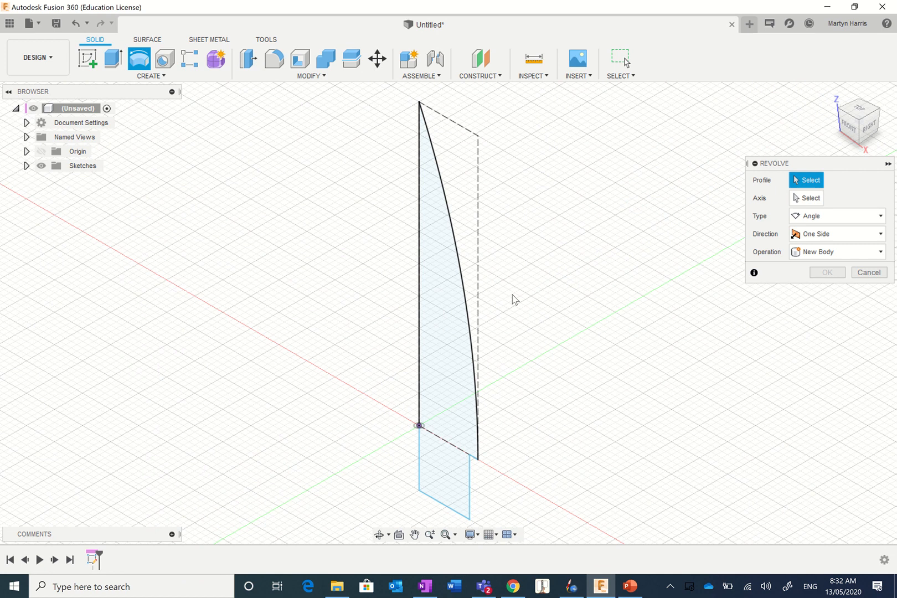
click(424, 338)
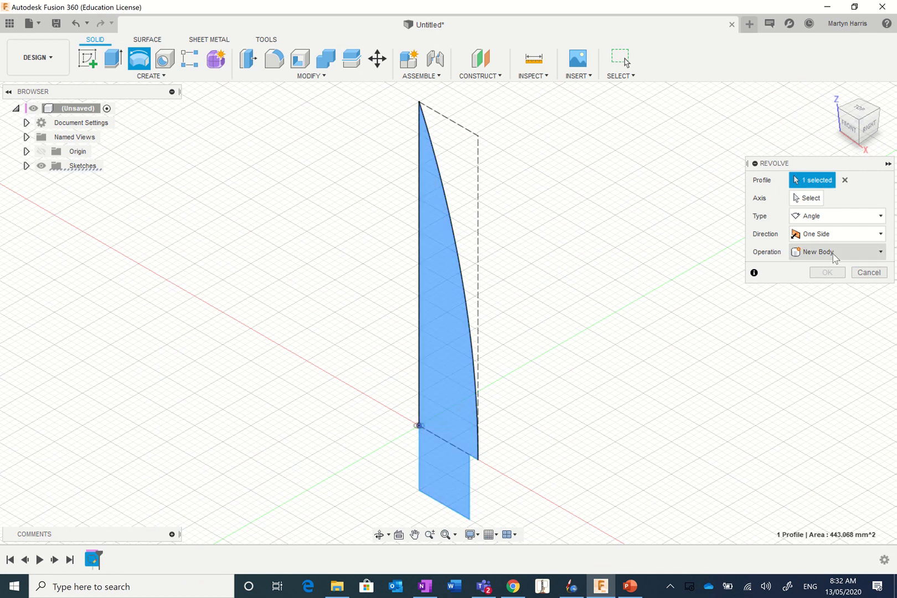
click(868, 272)
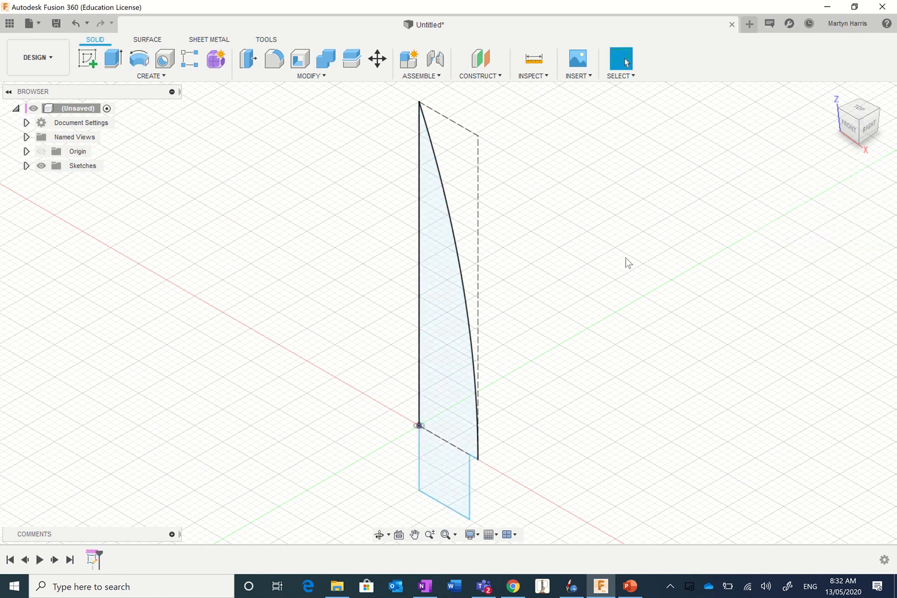
- Revolve the combined nose cone and shoulder profile 360 degrees about the vertical centre line as a new body
click(146, 61)
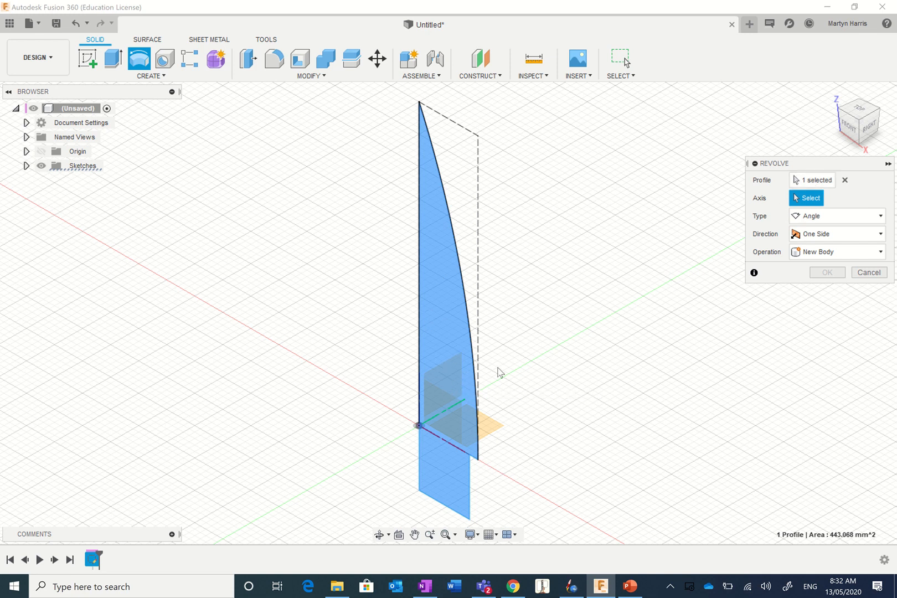
click(419, 303)
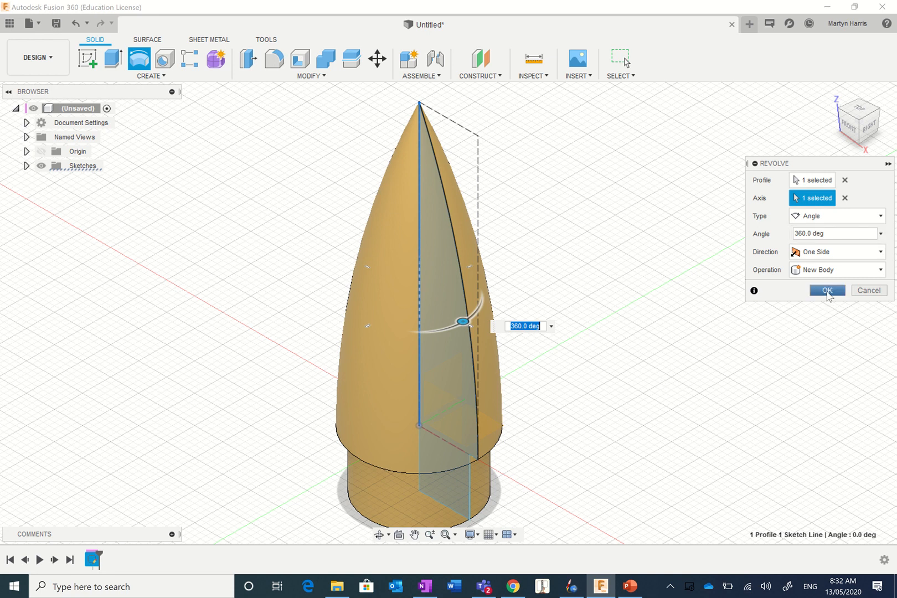
click(827, 291)
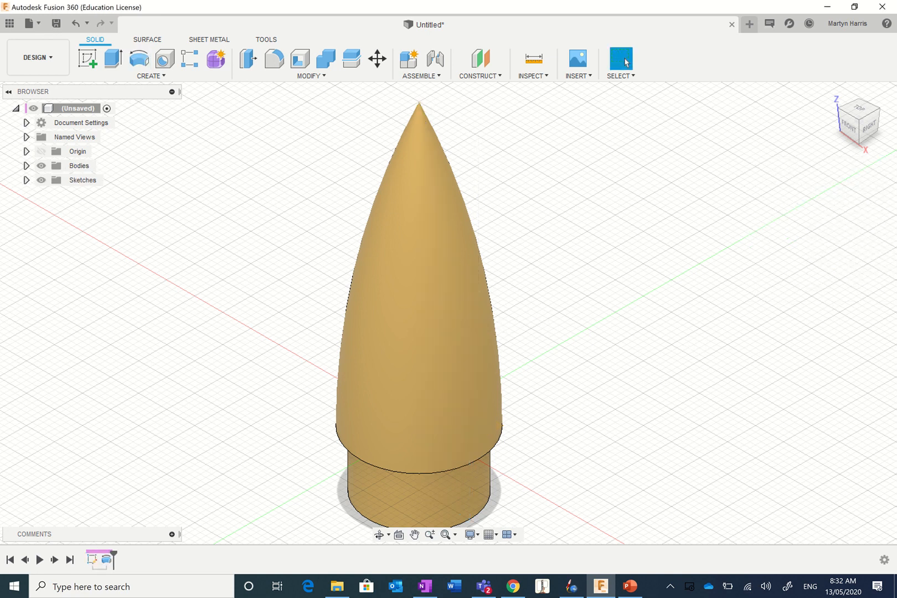
scroll(459, 311, down, 3)
mouse_move(459, 311)
shift+middle_down()
mouse_move(499, 235)
mouse_move(509, 169)
mouse_move(543, 282)
shift+middle_up()
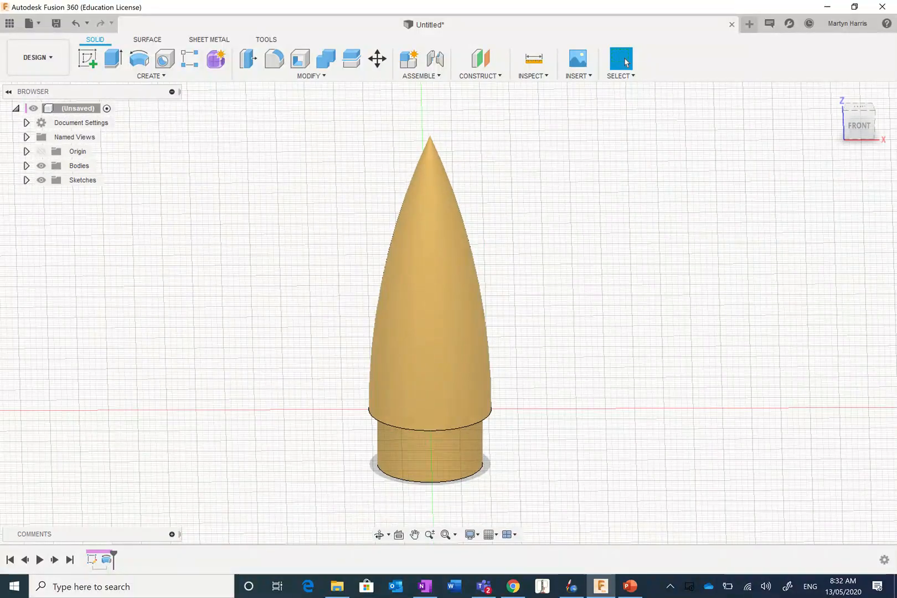
- Save the design under the name Rock-Nose
click(56, 26)
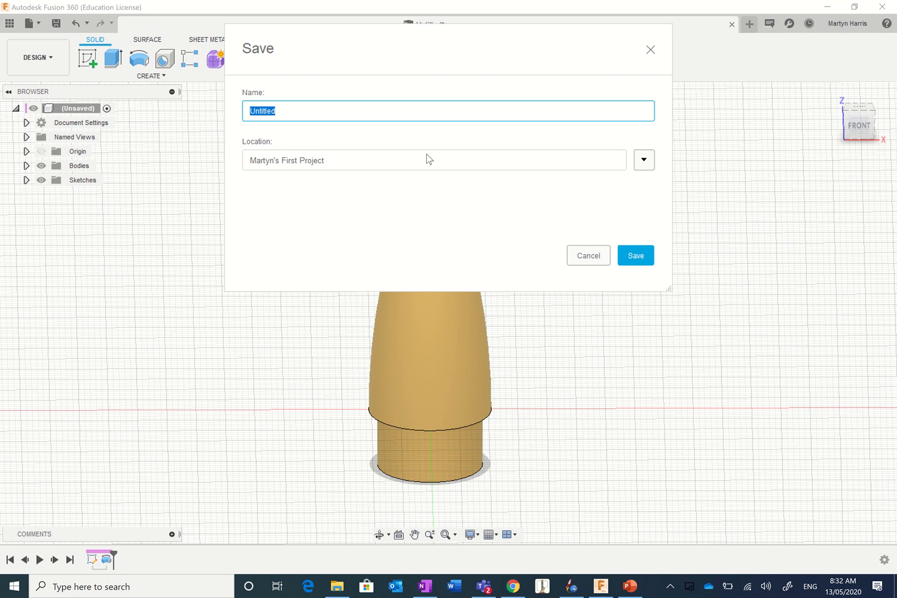
text(Rock-Nose)
click(630, 256)
click(636, 257)
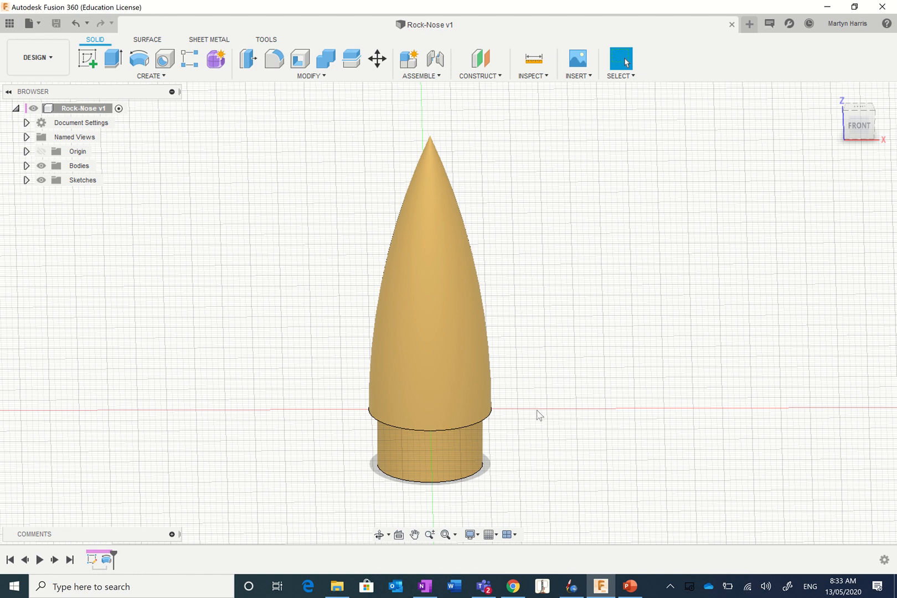
- Fillet the bottom edge of the nose cone's shoulder with a 1 mm constant radius
click(274, 58)
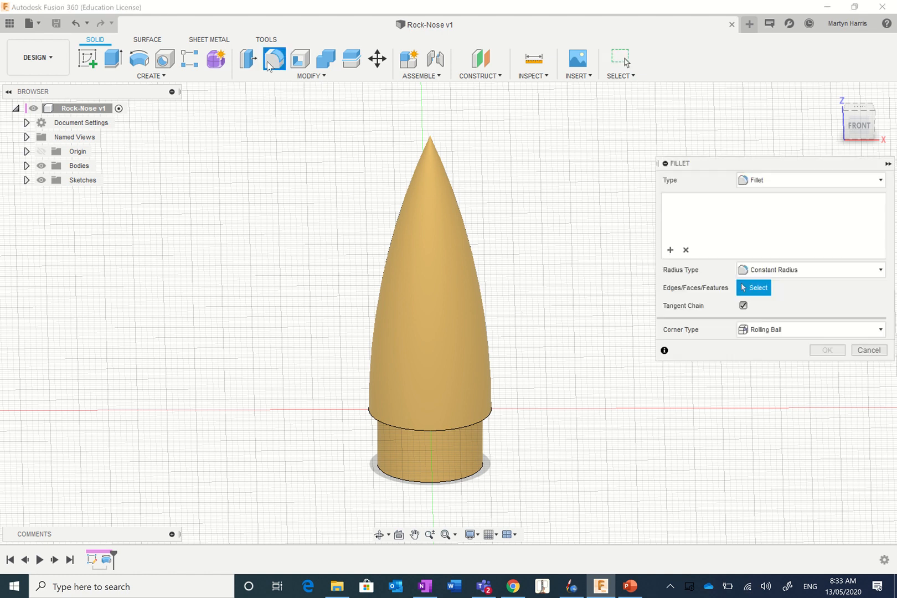
click(399, 482)
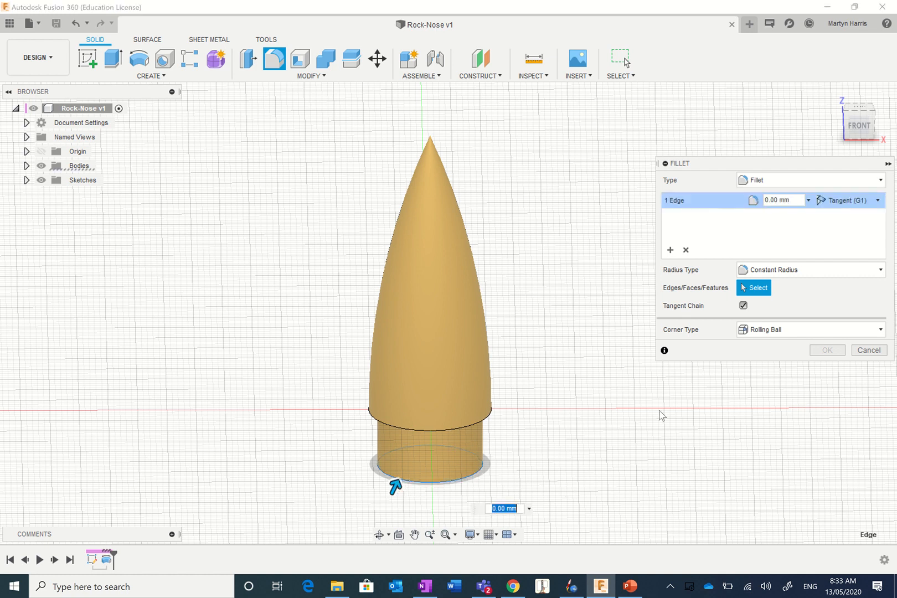
text(1)
key(Return)
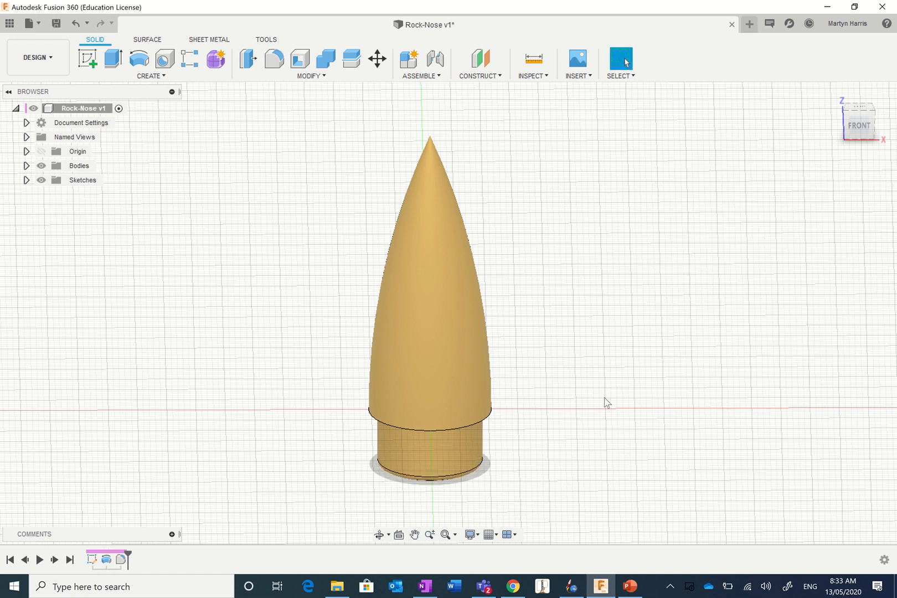
- Export the nose cone body for 3D printing as the STL file Rock-Nose in Downloads, with sending to a print utility turned off
shift+middle_drag(430, 343, 448, 242)
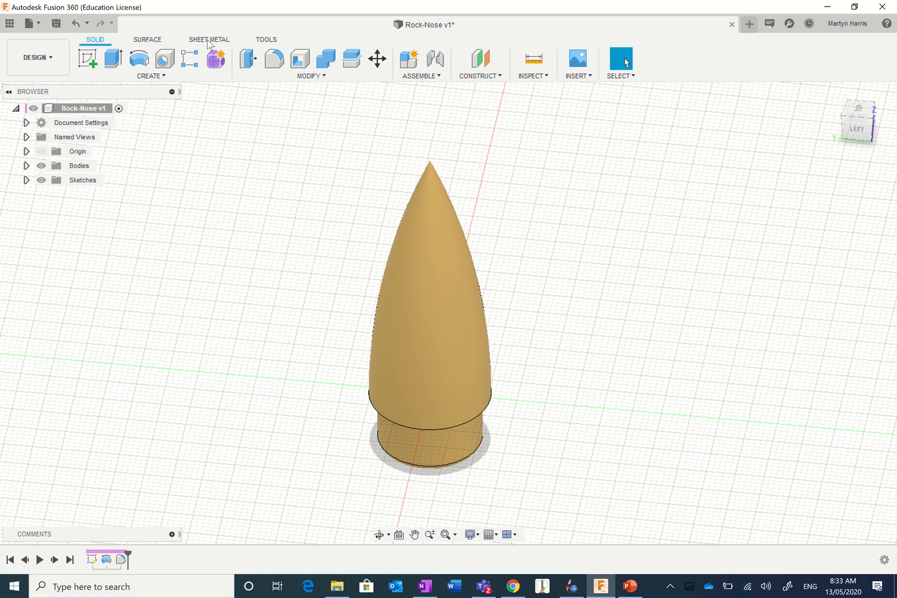
click(266, 42)
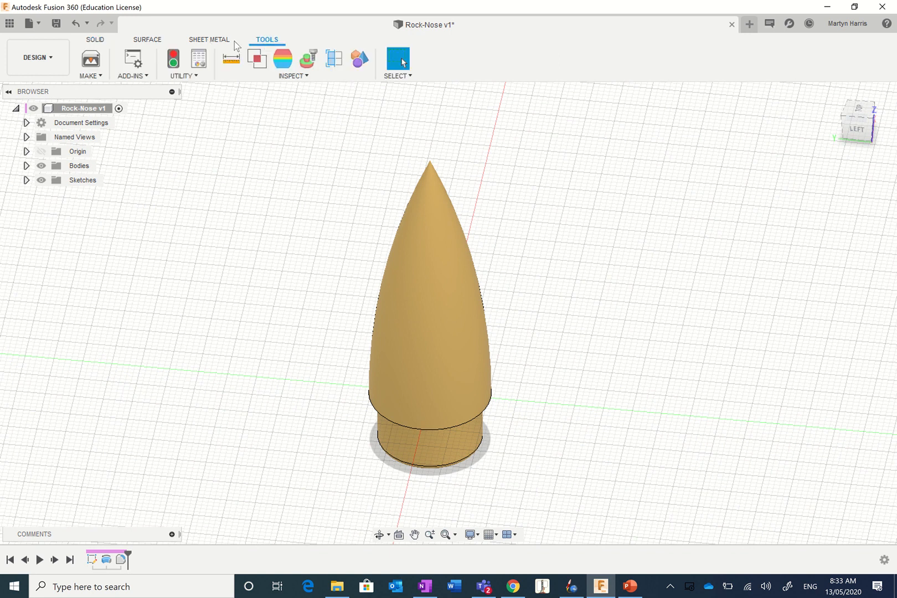
click(90, 59)
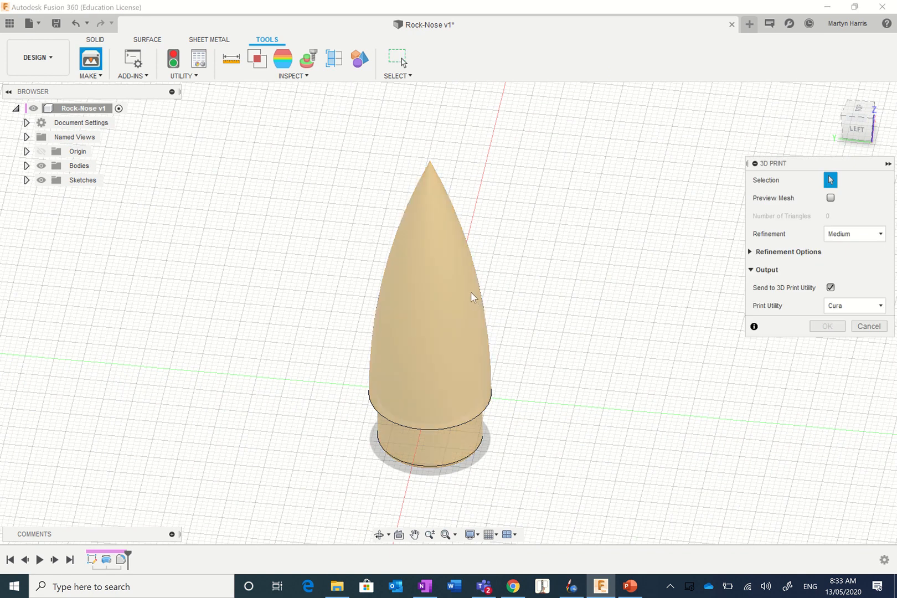
click(457, 310)
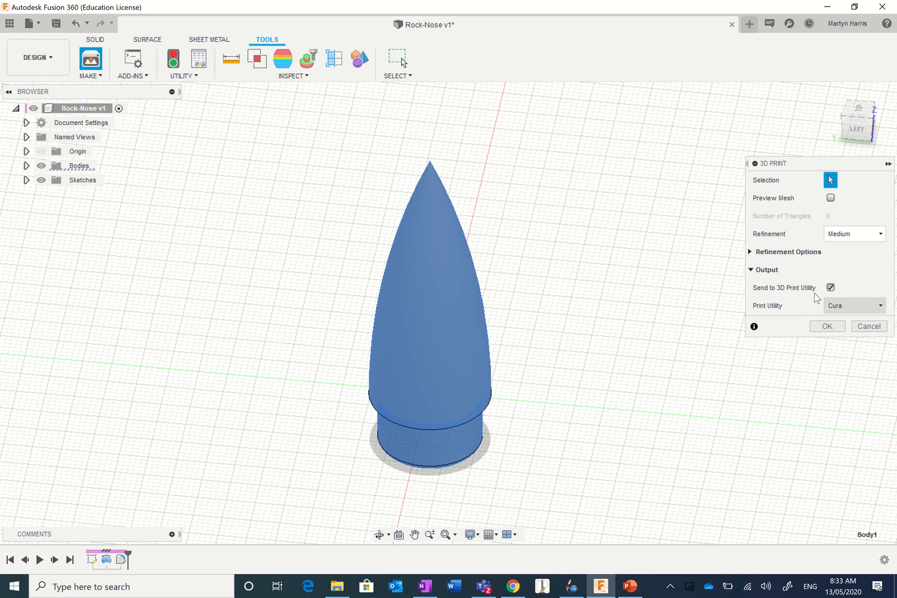
click(831, 288)
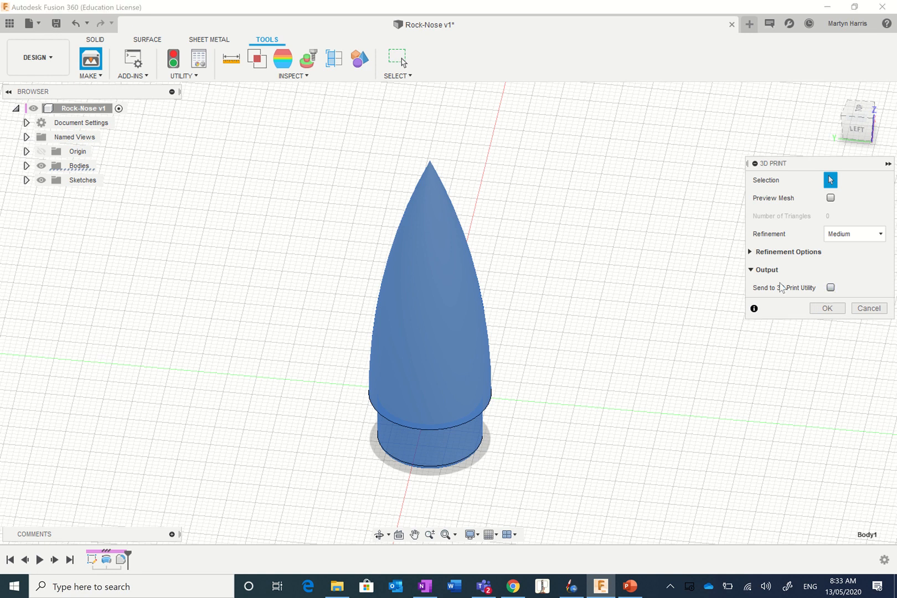
click(827, 308)
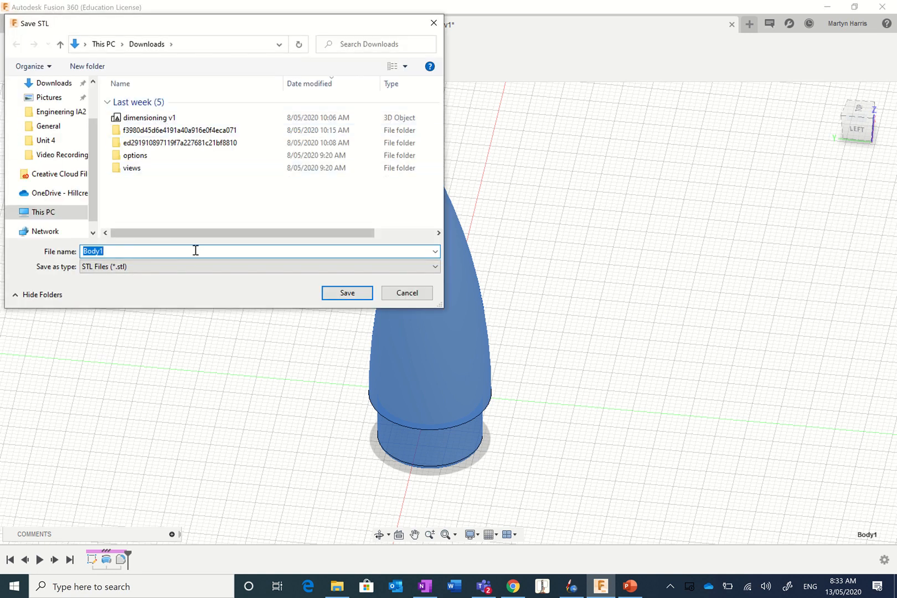
text(Rock-Nose)
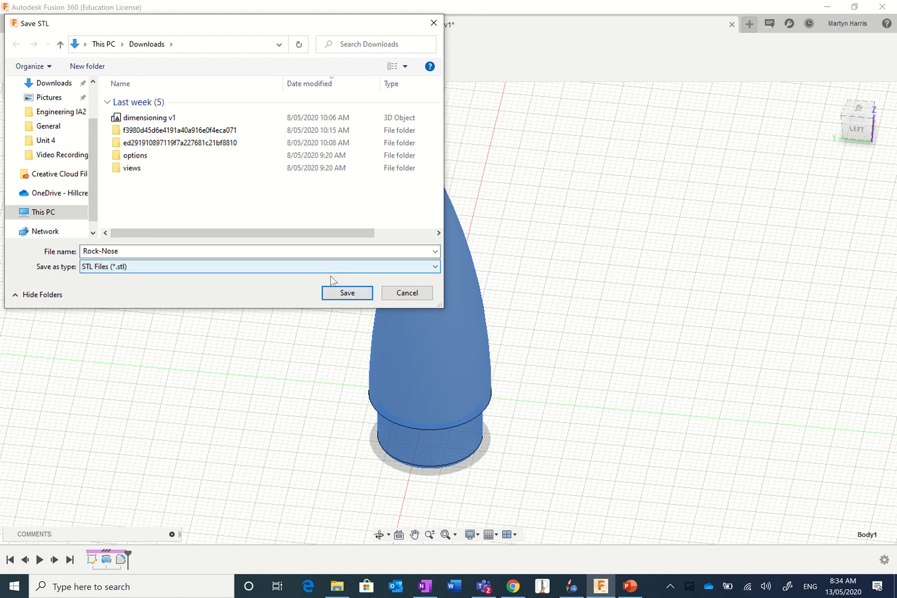
click(341, 294)
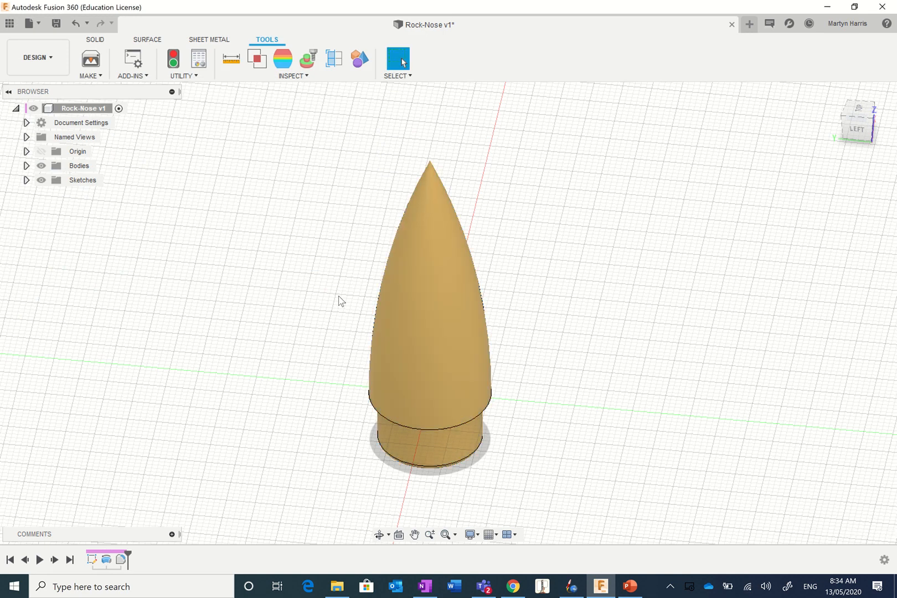
mouse_move(482, 4)
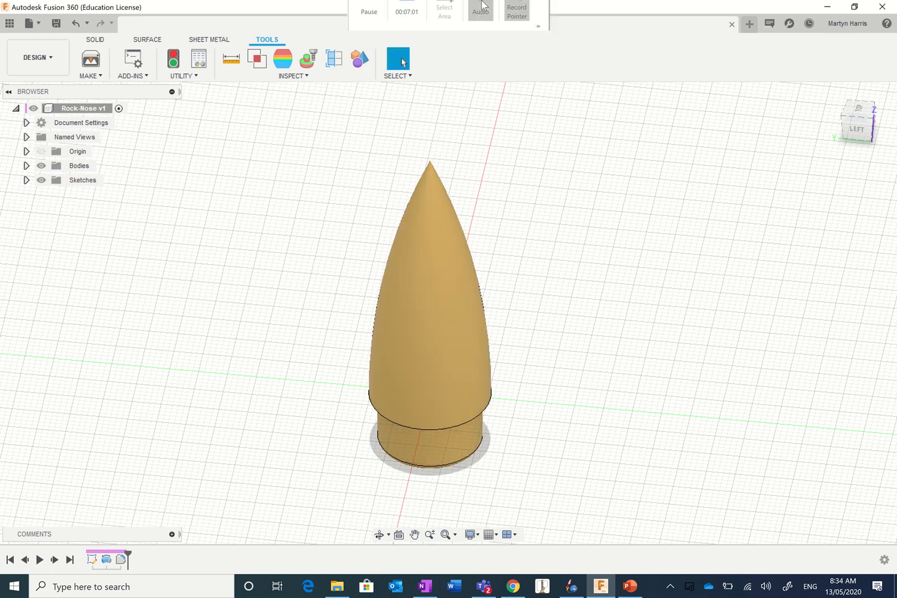